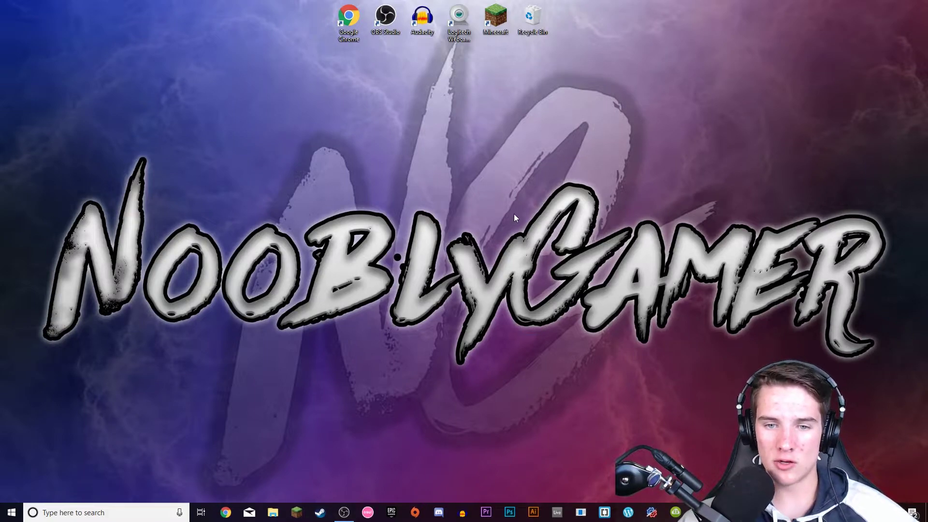
# - Add a new folder on the desktop and name it 'Server'
pyautogui.rightClick(587, 167)
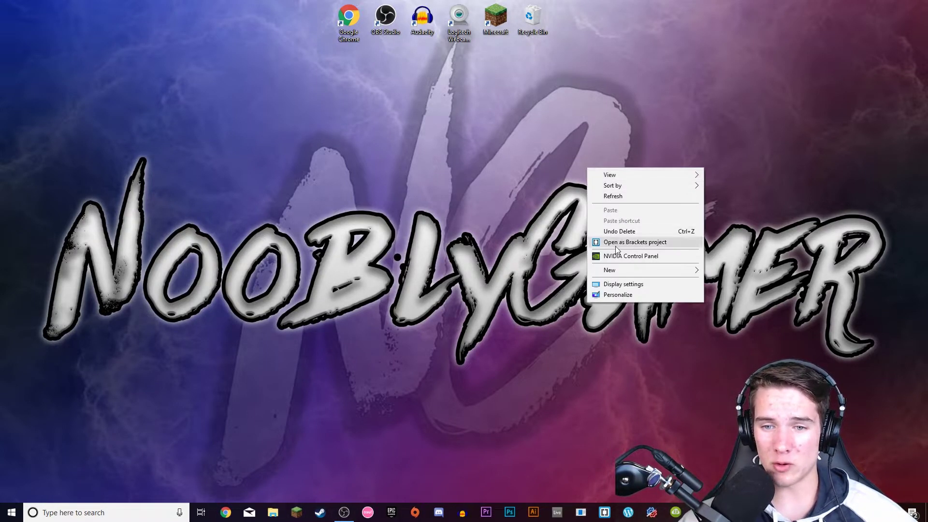
pyautogui.moveTo(616, 269)
pyautogui.click(715, 273)
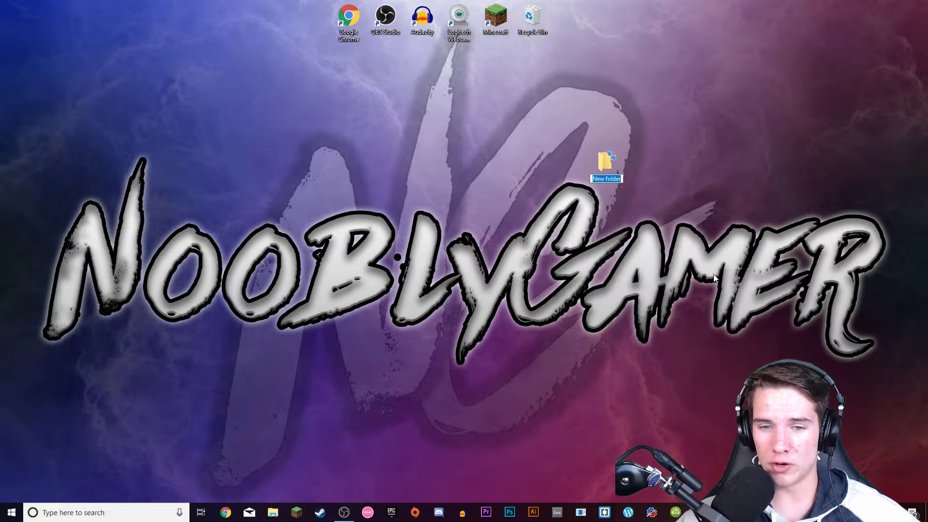
pyautogui.write('Server')
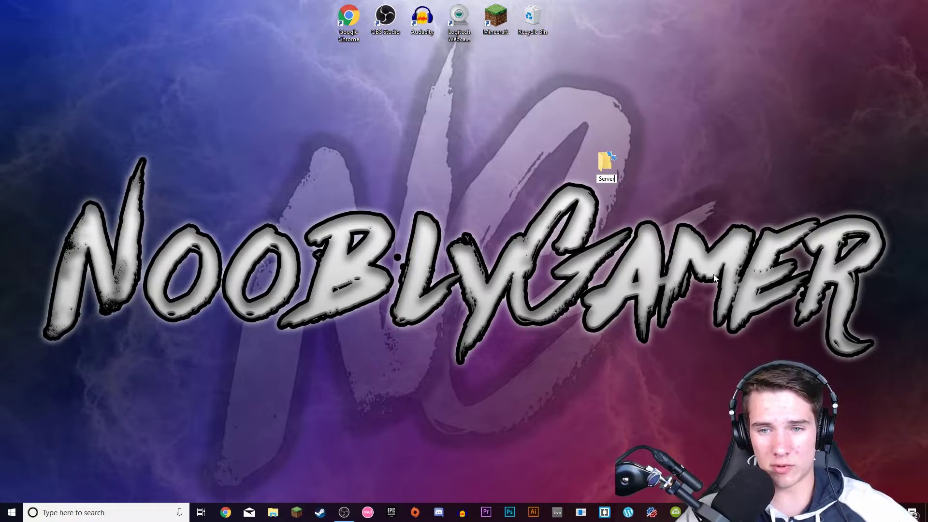
pyautogui.press('Return')
# - Go to the Java Edition server download page on minecraft.net via Menu > Trial & Download
pyautogui.click(225, 512)
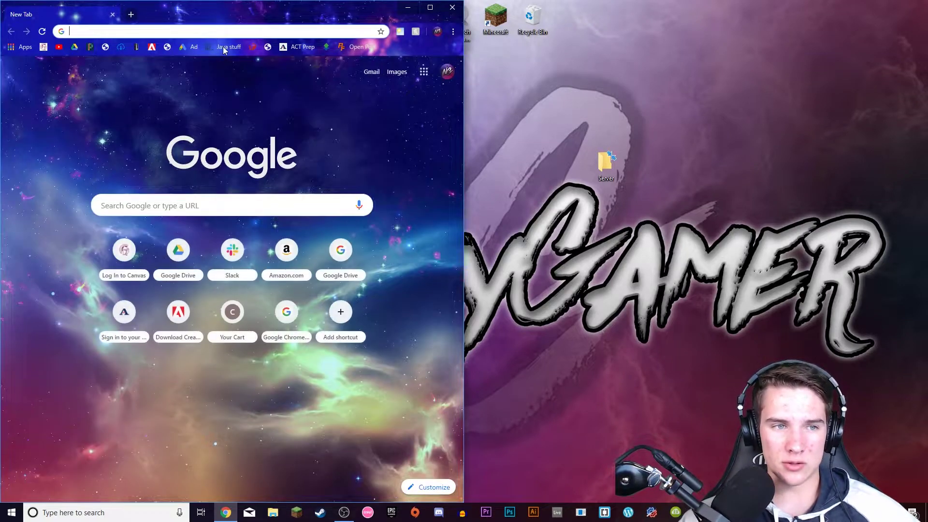
pyautogui.write('n')
pyautogui.press('BackSpace')
pyautogui.write('minecraft.net')
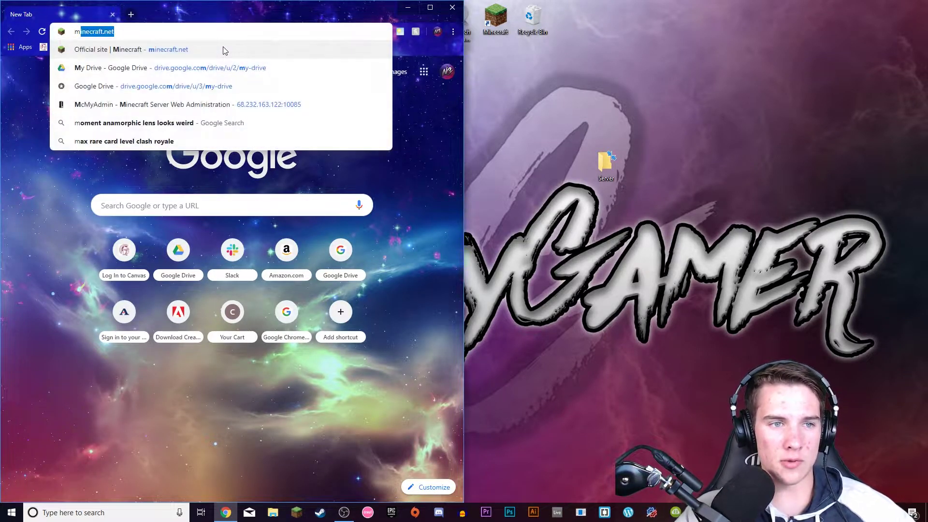
pyautogui.click(224, 50)
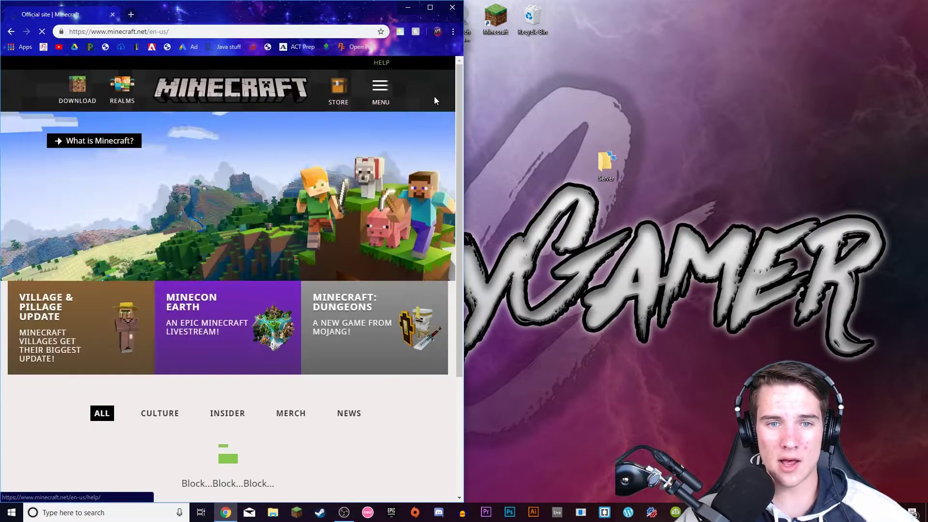
pyautogui.click(384, 97)
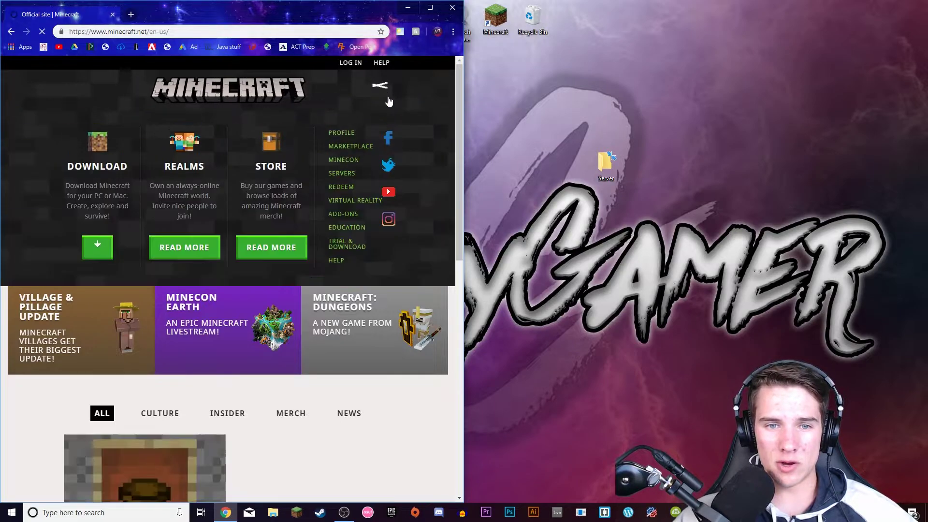
pyautogui.click(354, 244)
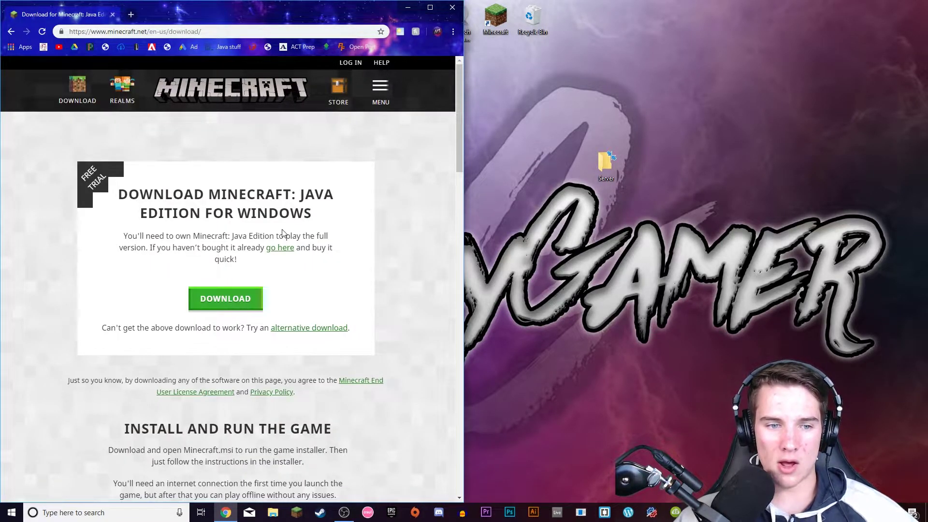
pyautogui.scroll(-15, 283, 233)
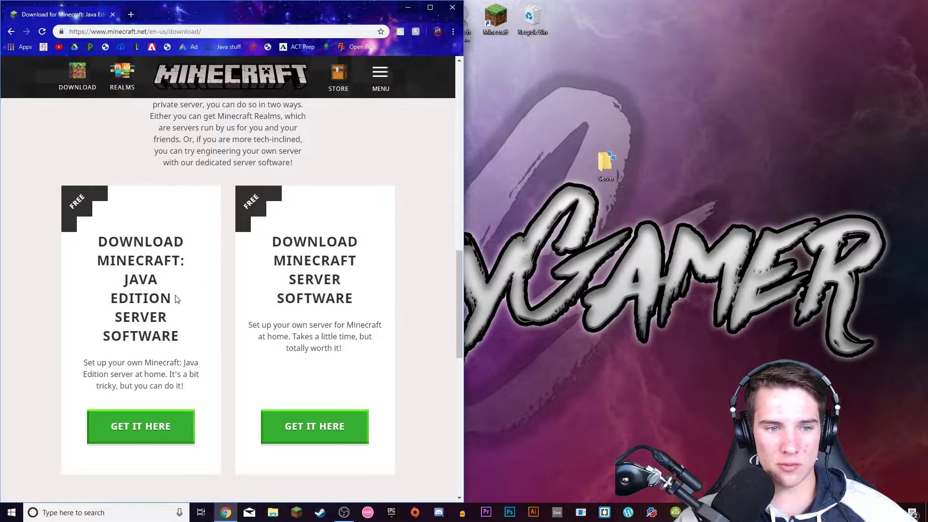
pyautogui.click(167, 427)
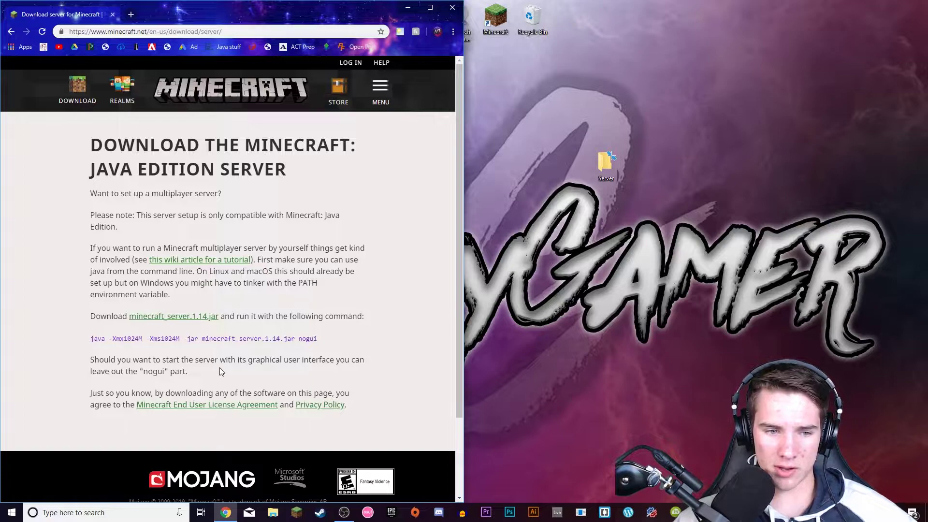
# - Copy the java start command shown on the server download page
pyautogui.moveTo(319, 339); pyautogui.dragTo(88, 339)
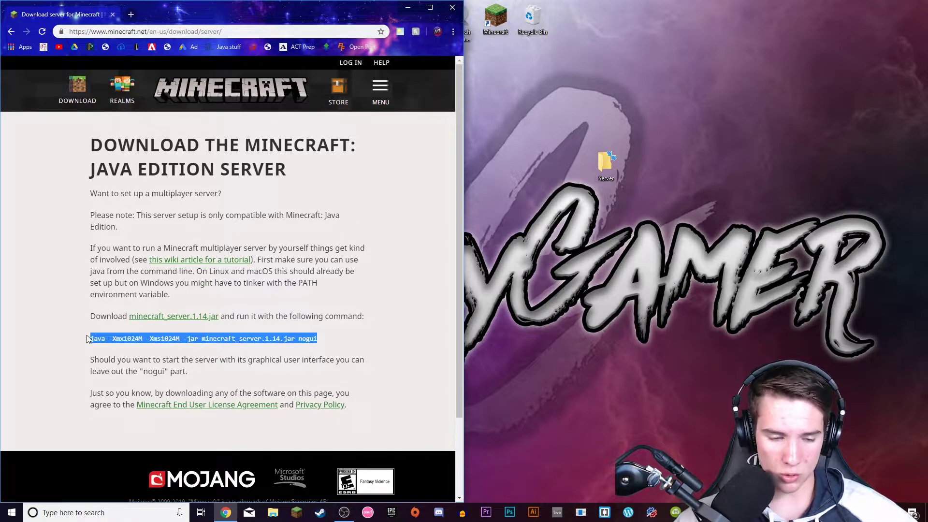
pyautogui.rightClick(104, 339)
pyautogui.click(140, 344)
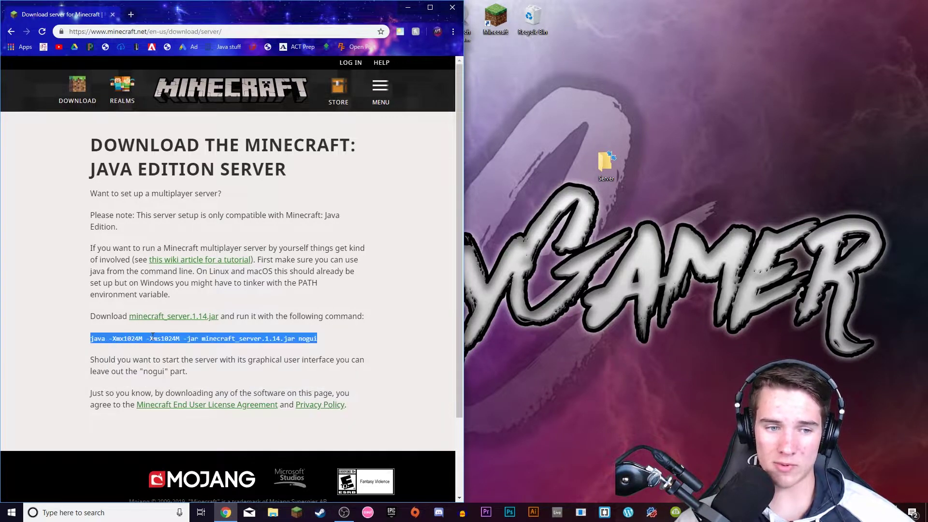
# - Download minecraft_server.1.14.jar, keep the flagged download, and drag it onto the desktop
pyautogui.click(173, 316)
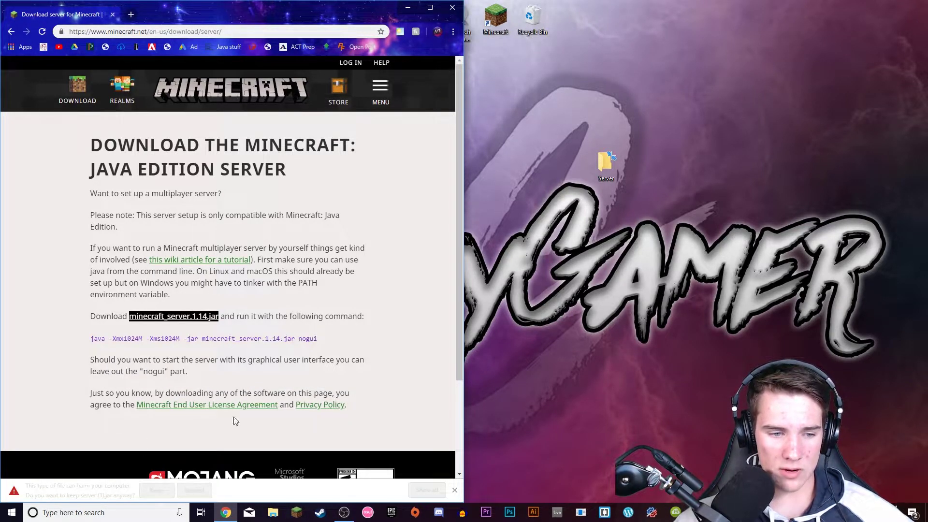
pyautogui.click(145, 491)
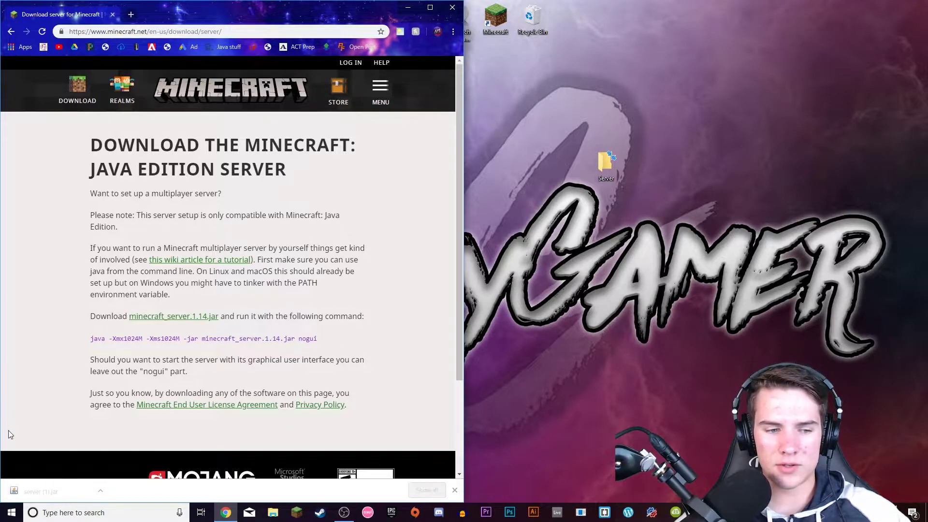
pyautogui.moveTo(32, 496); pyautogui.dragTo(604, 169)
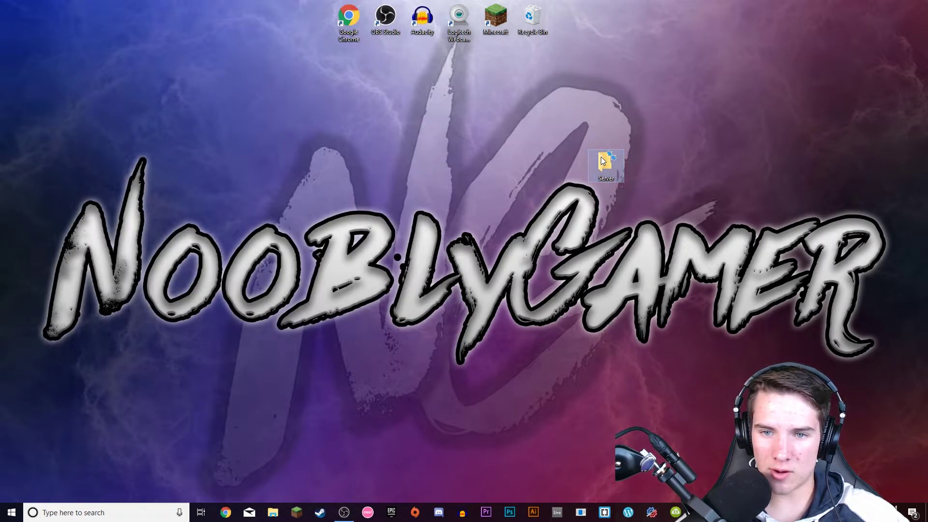
# - Create a new text document inside the Server folder and open it
pyautogui.doubleClick(601, 157)
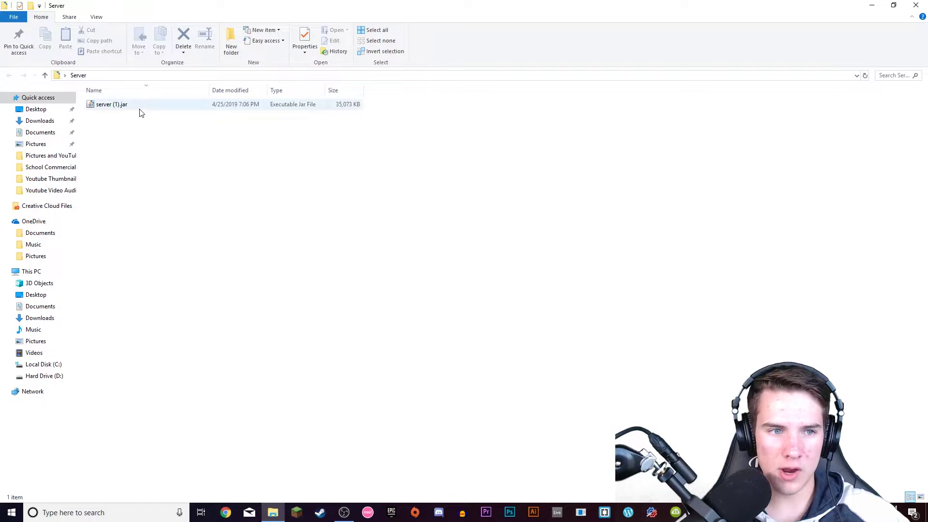
pyautogui.rightClick(146, 140)
pyautogui.moveTo(187, 266)
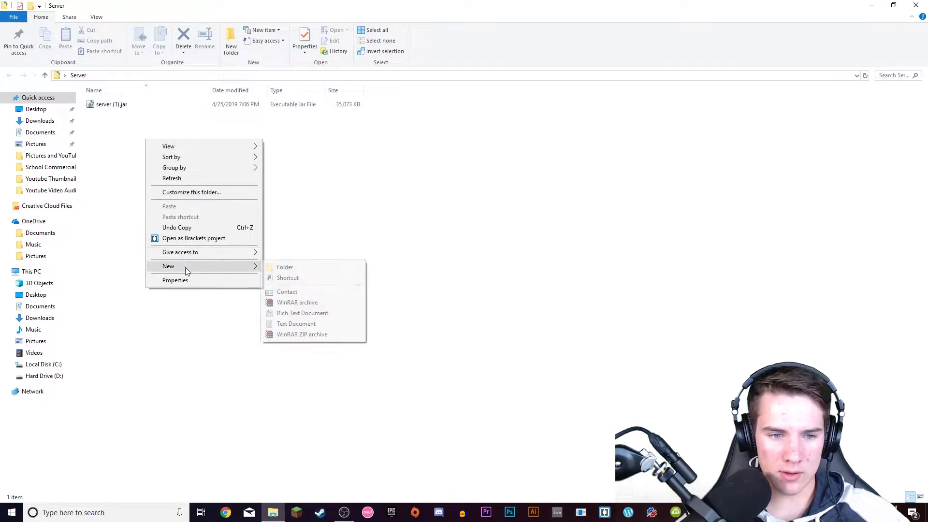
pyautogui.click(324, 323)
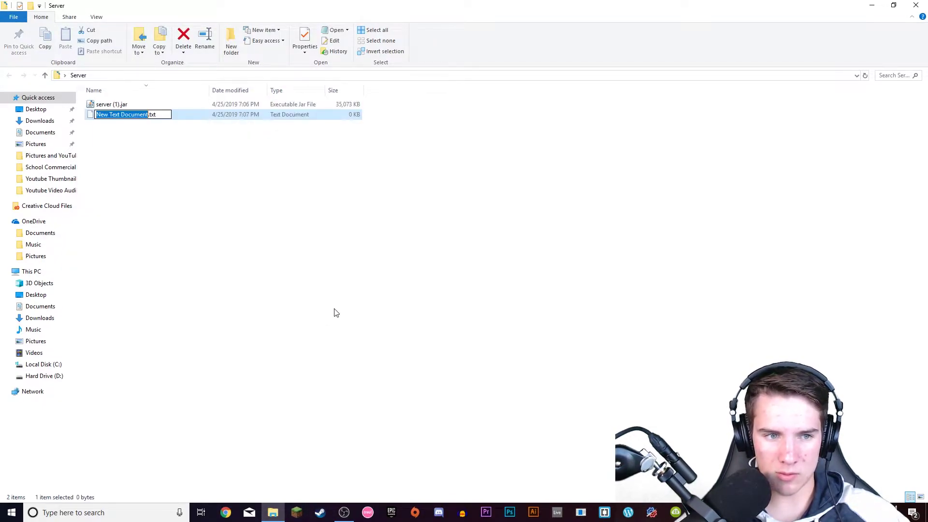
pyautogui.press('Return')
pyautogui.press('Return')
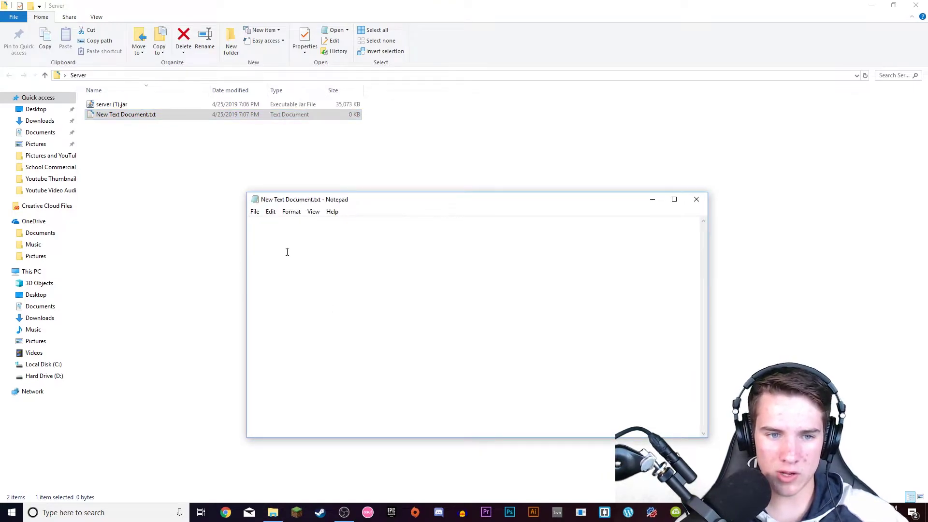
# - Paste the java start command and remove .1.14 from the jar file name
pyautogui.rightClick(287, 251)
pyautogui.click(303, 291)
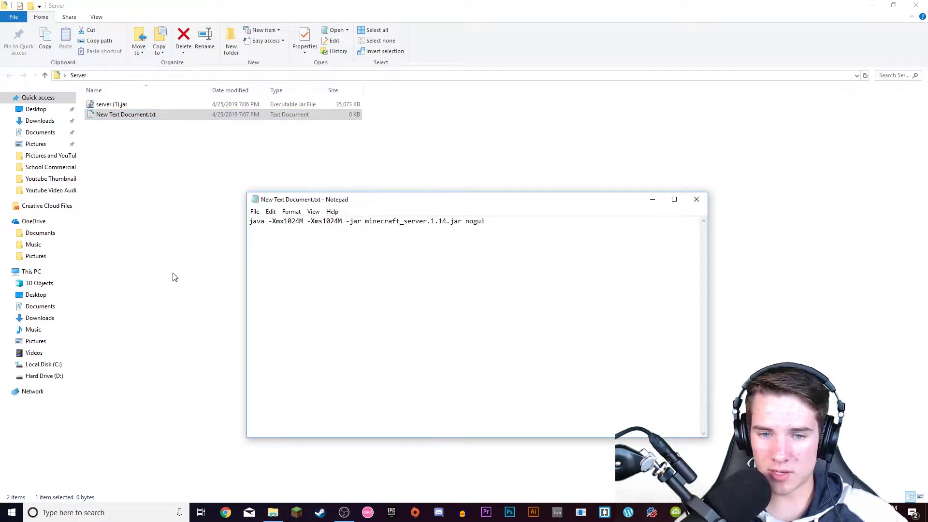
pyautogui.rightClick(363, 264)
pyautogui.click(358, 276)
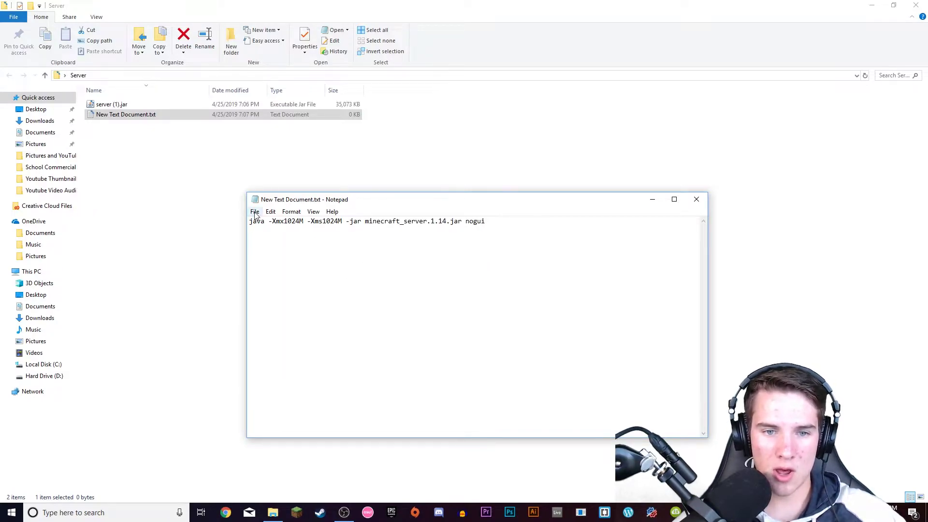
pyautogui.click(346, 220)
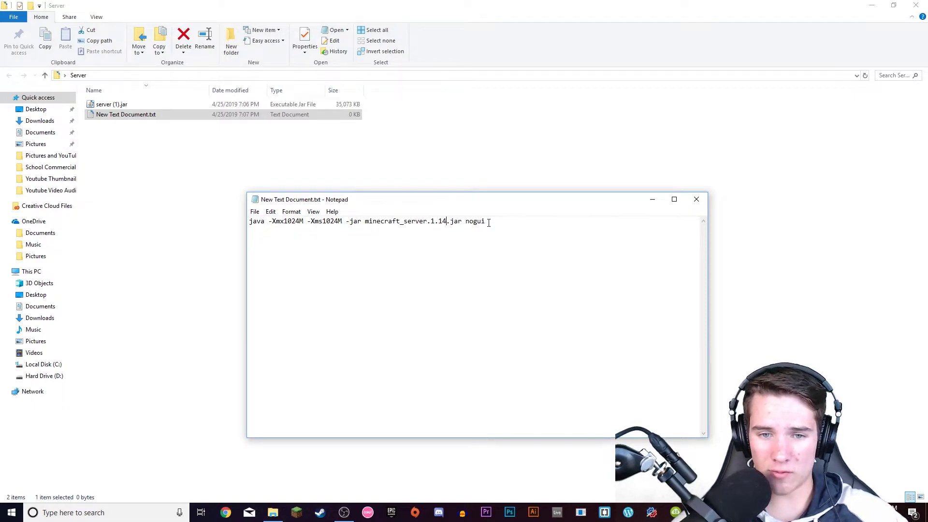
pyautogui.press('BackSpace')
pyautogui.press('BackSpace')
pyautogui.press('BackSpace')
pyautogui.press('BackSpace')
pyautogui.press('BackSpace')
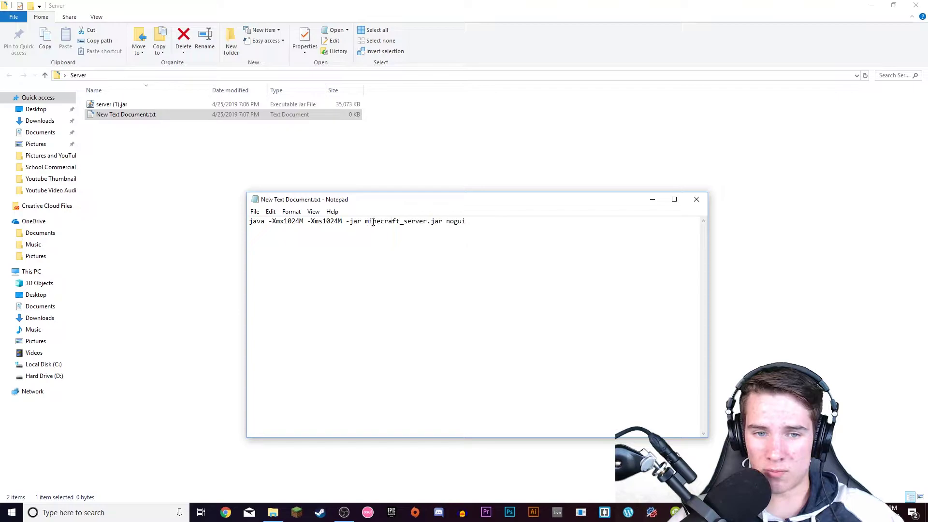
pyautogui.moveTo(369, 222); pyautogui.dragTo(439, 221)
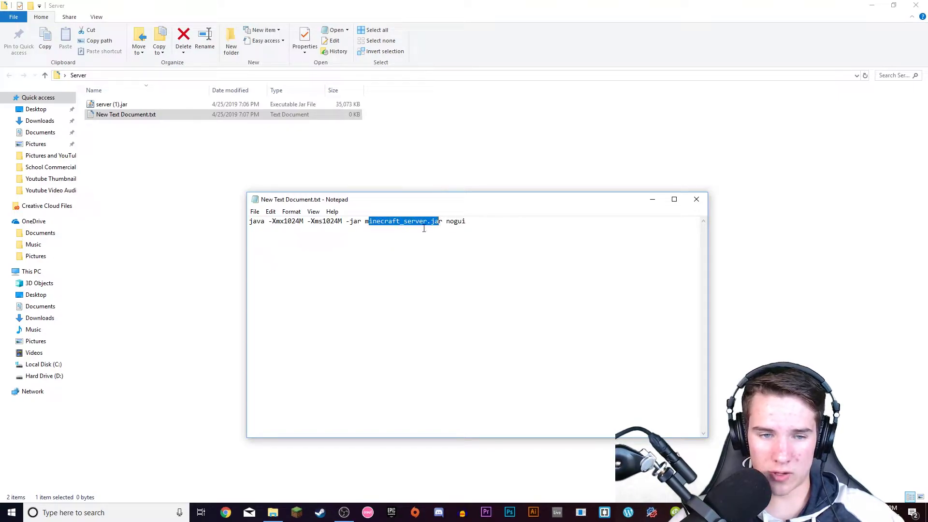
# - Save the text as run.bat and close Notepad
pyautogui.click(254, 212)
pyautogui.click(280, 261)
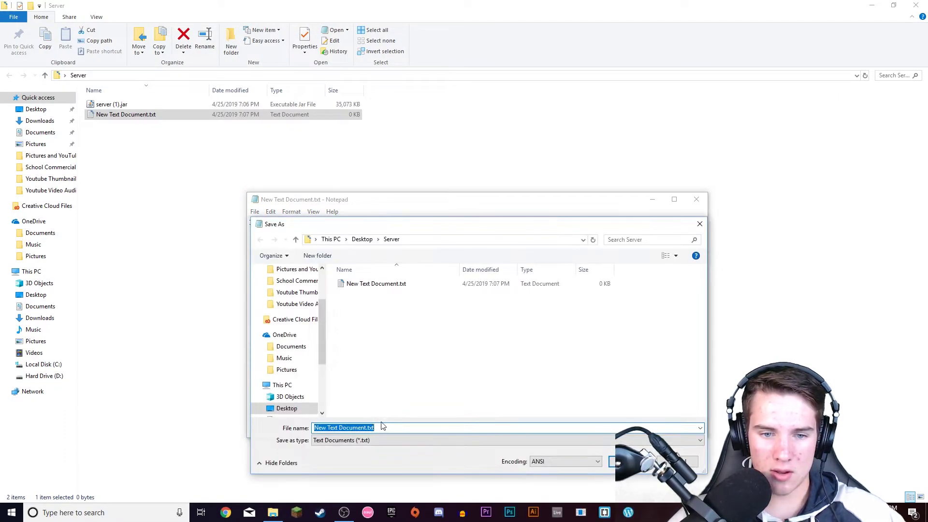
pyautogui.write('run.bat')
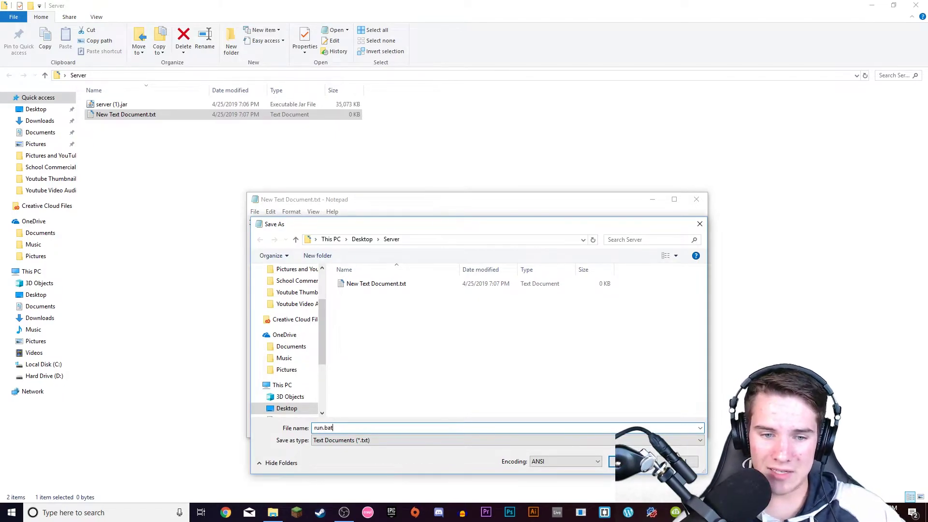
pyautogui.press('Return')
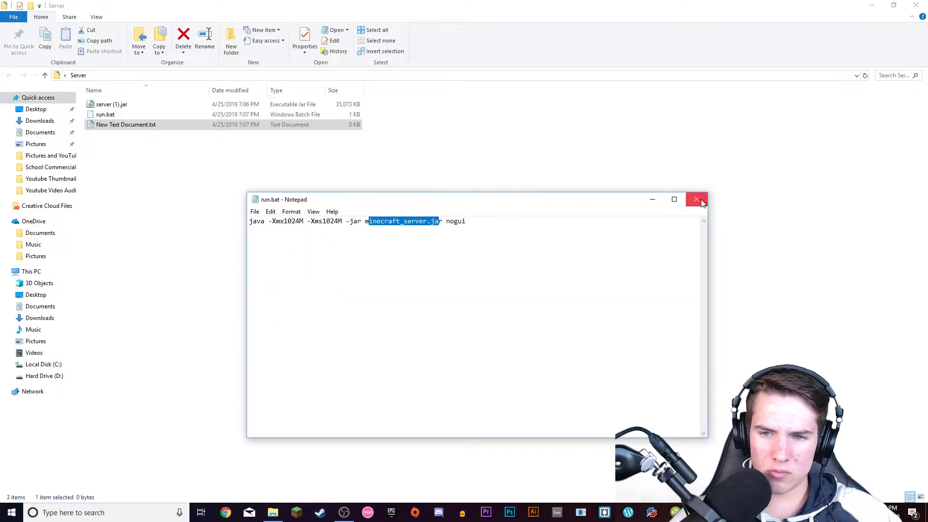
pyautogui.click(700, 201)
# - Delete the leftover New Text Document.txt and rename server (1).jar to minecraft_server.jar
pyautogui.rightClick(122, 124)
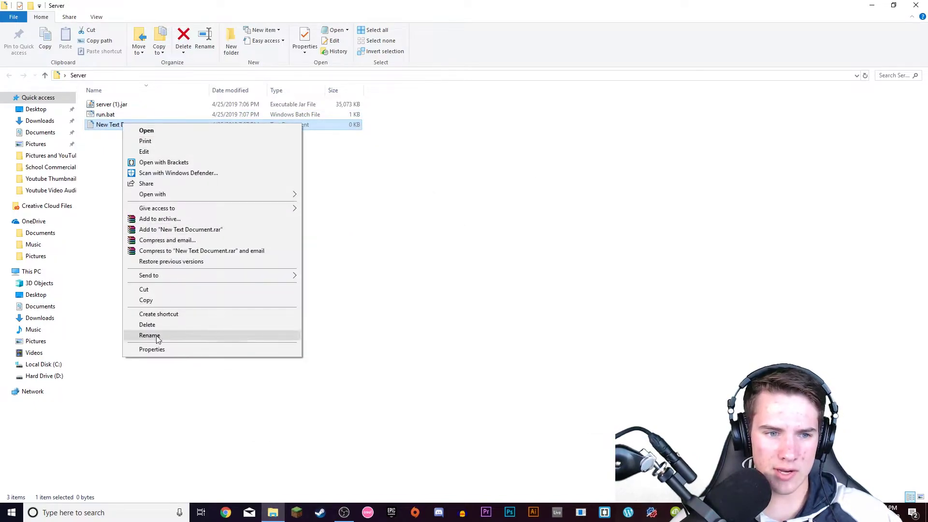
pyautogui.click(147, 324)
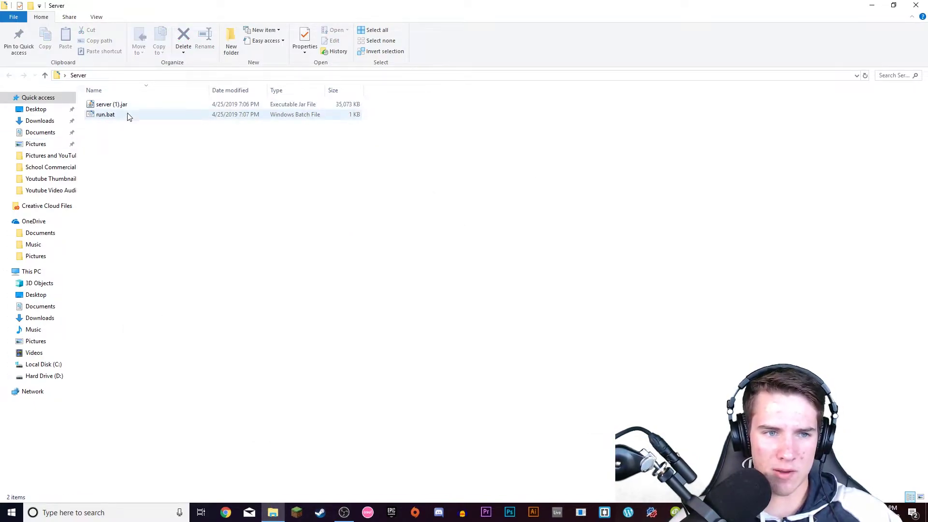
pyautogui.rightClick(111, 107)
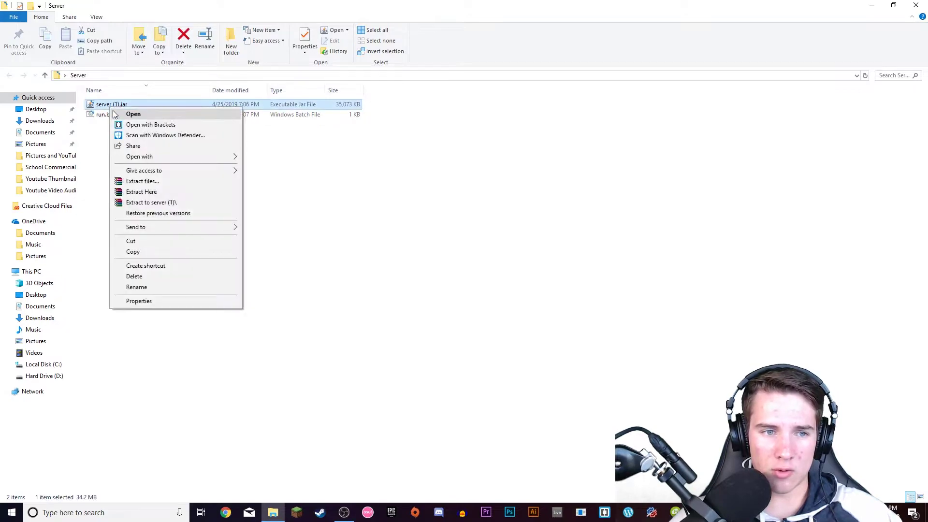
pyautogui.click(160, 286)
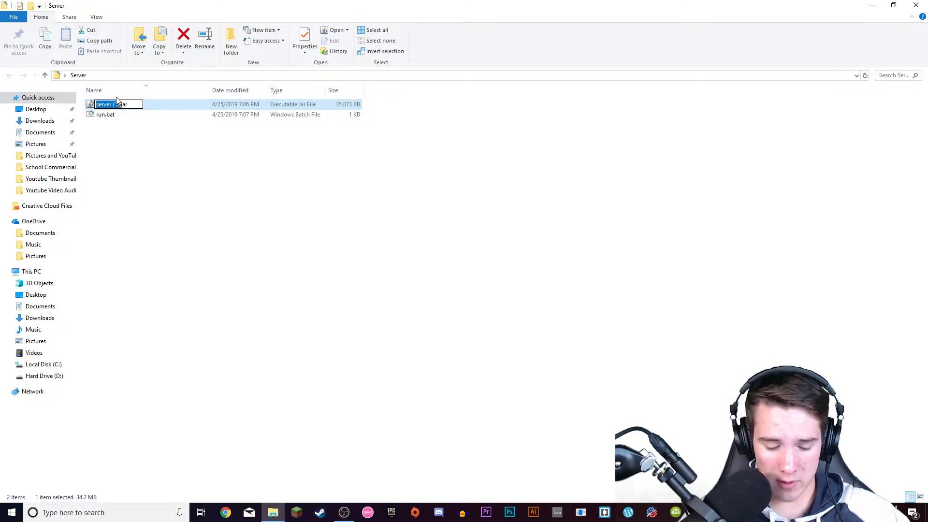
pyautogui.write('minecraft')
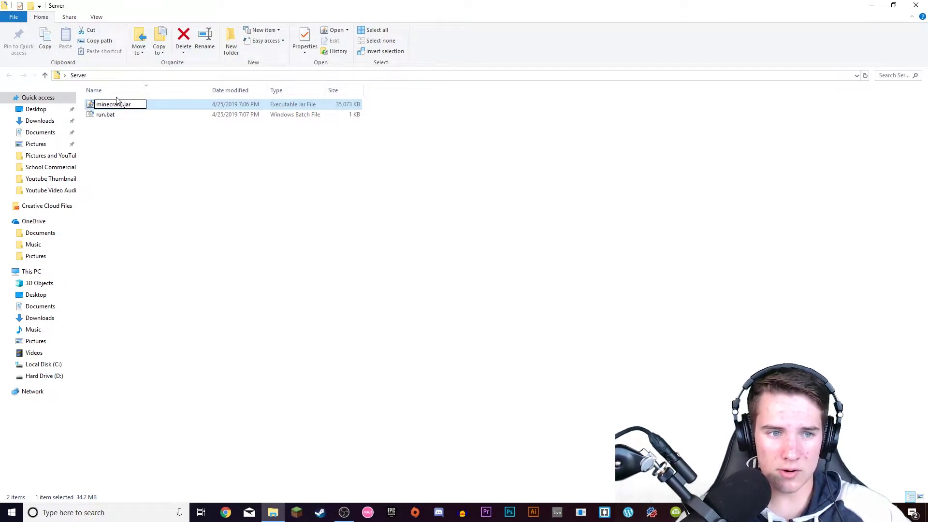
pyautogui.write('_server')
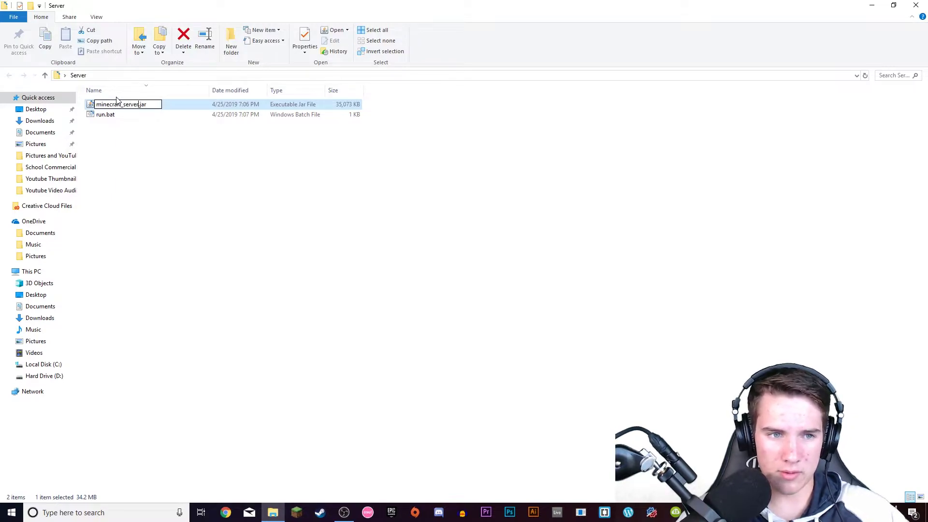
pyautogui.press('Return')
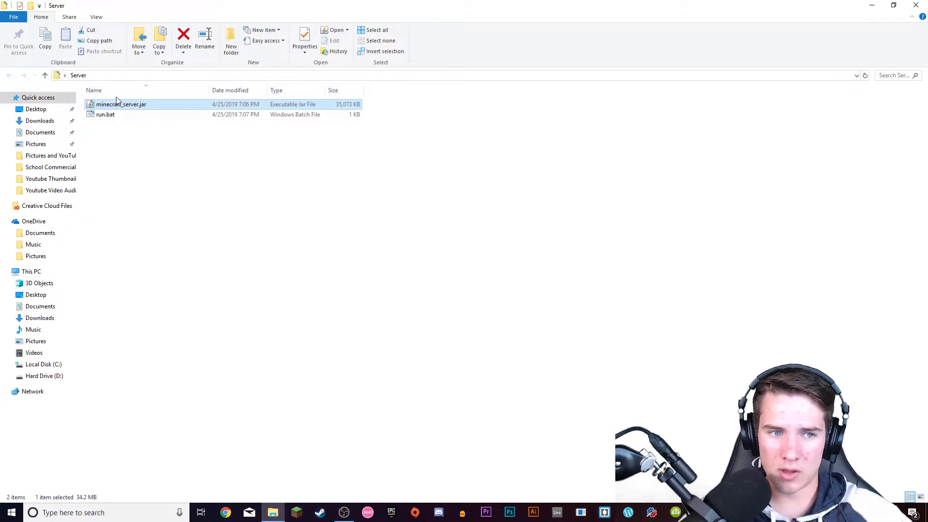
# - Open run.bat for editing, check the jar name in the command, and close without changes
pyautogui.rightClick(139, 114)
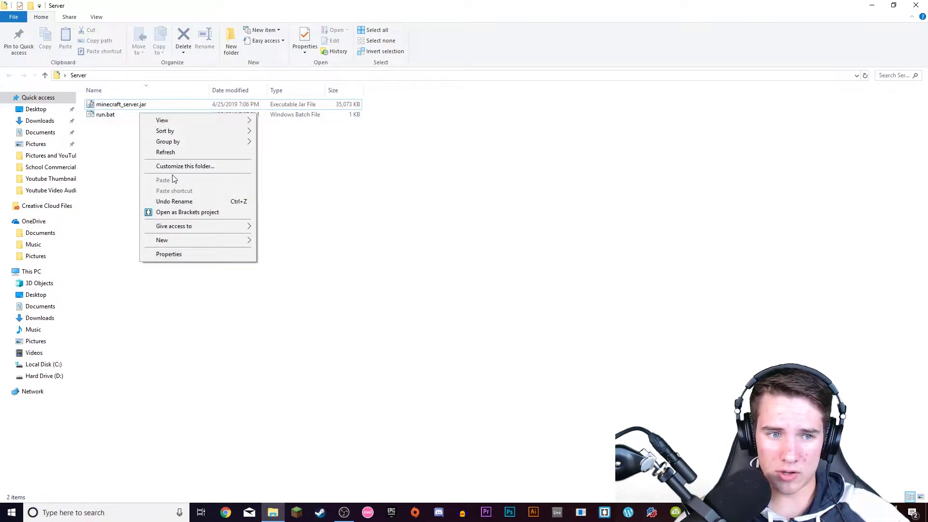
pyautogui.click(99, 115)
pyautogui.rightClick(103, 117)
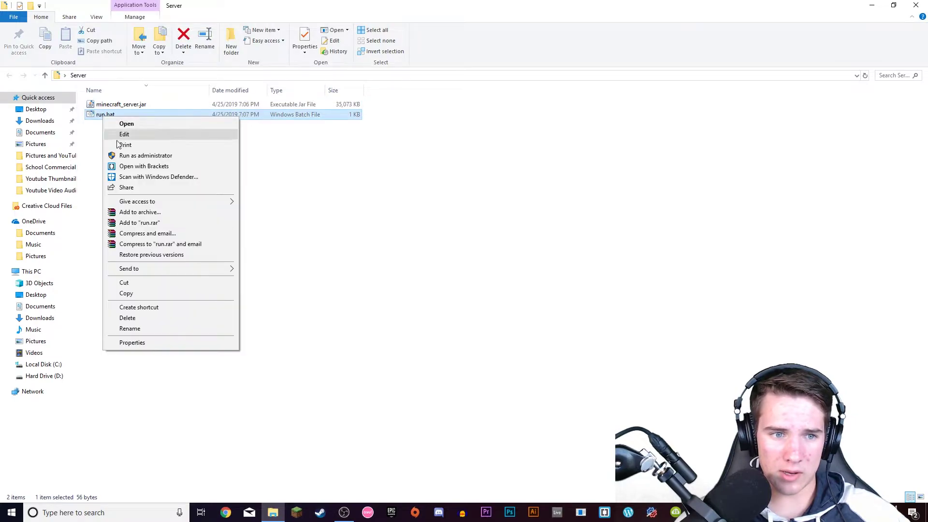
pyautogui.click(151, 137)
pyautogui.moveTo(368, 221); pyautogui.dragTo(435, 221)
pyautogui.click(431, 220)
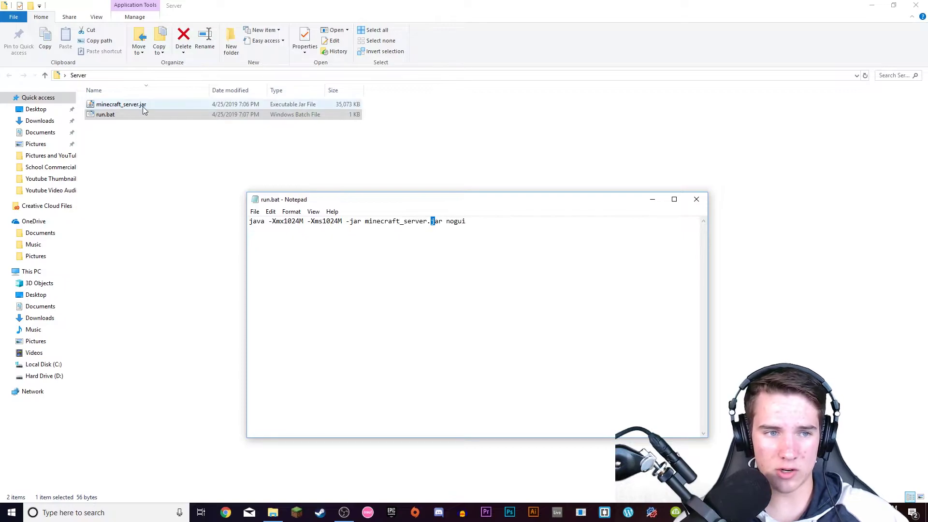
pyautogui.click(696, 199)
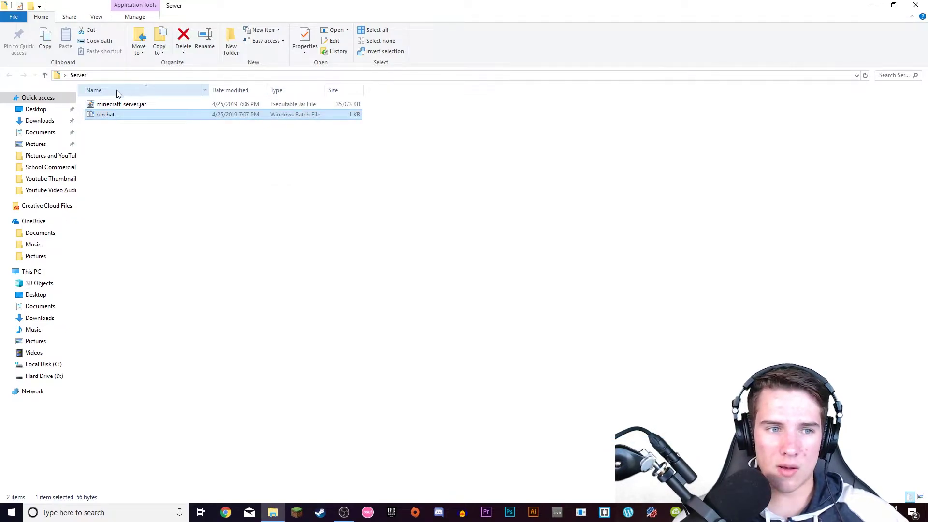
# - Run run.bat once, then change eula=false to eula=true in eula.txt and save it
pyautogui.doubleClick(110, 115)
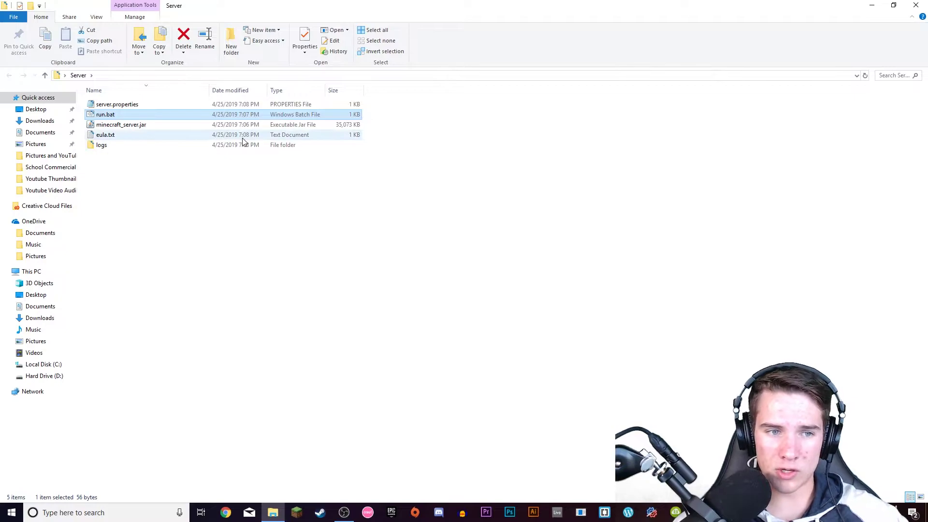
pyautogui.doubleClick(226, 136)
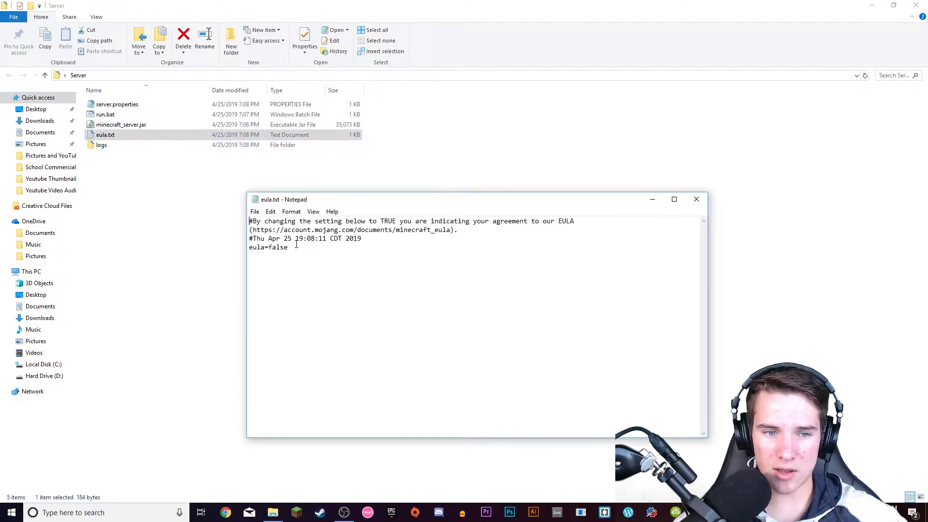
pyautogui.moveTo(297, 248); pyautogui.dragTo(265, 248)
pyautogui.write('tru')
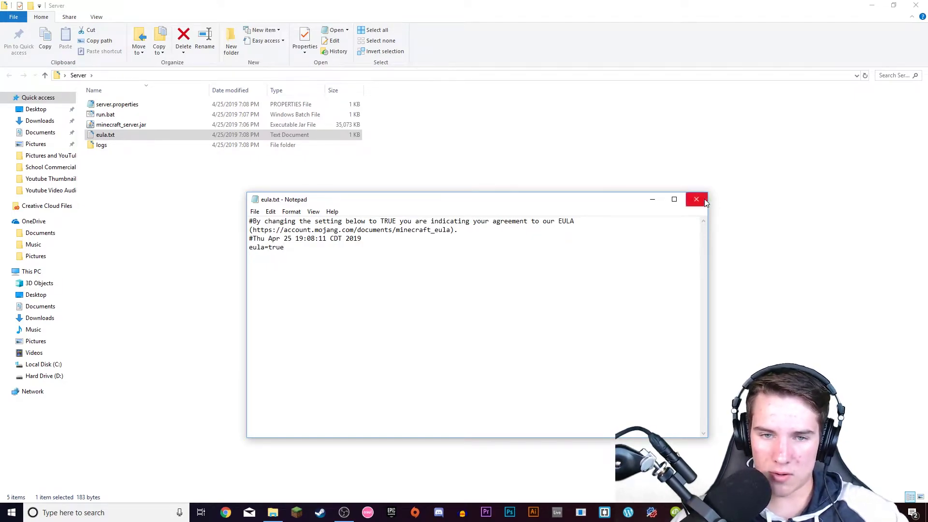
pyautogui.click(698, 199)
pyautogui.click(440, 264)
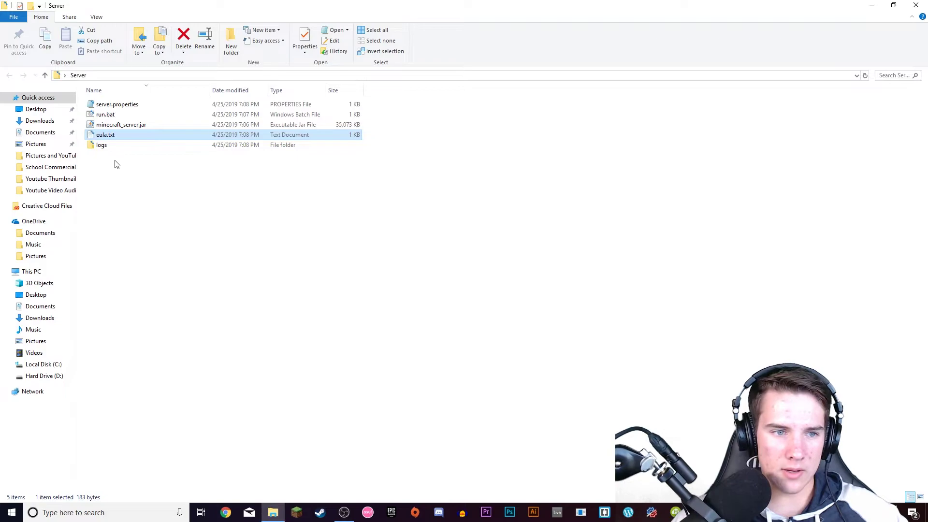
# - Start the server with run.bat and stop it with /stop once it reports Done
pyautogui.doubleClick(126, 115)
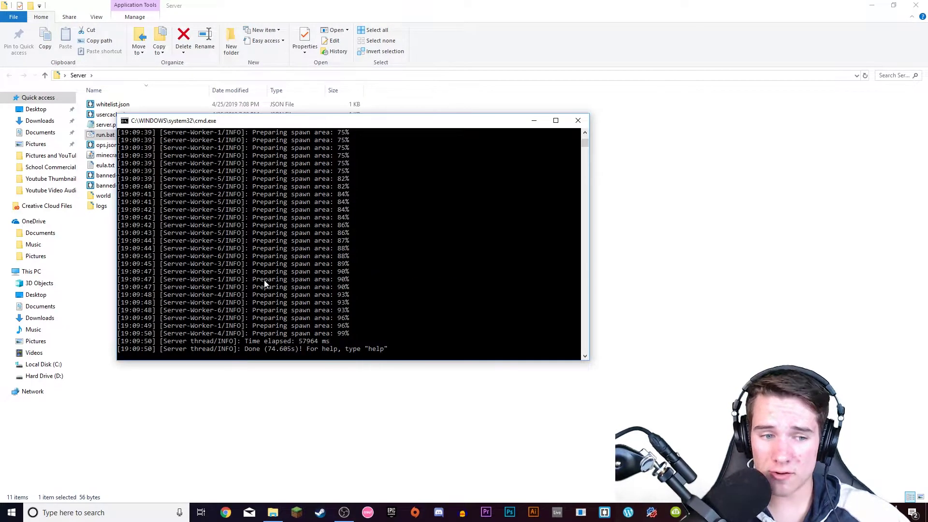
pyautogui.write('/stop')
pyautogui.press('Return')
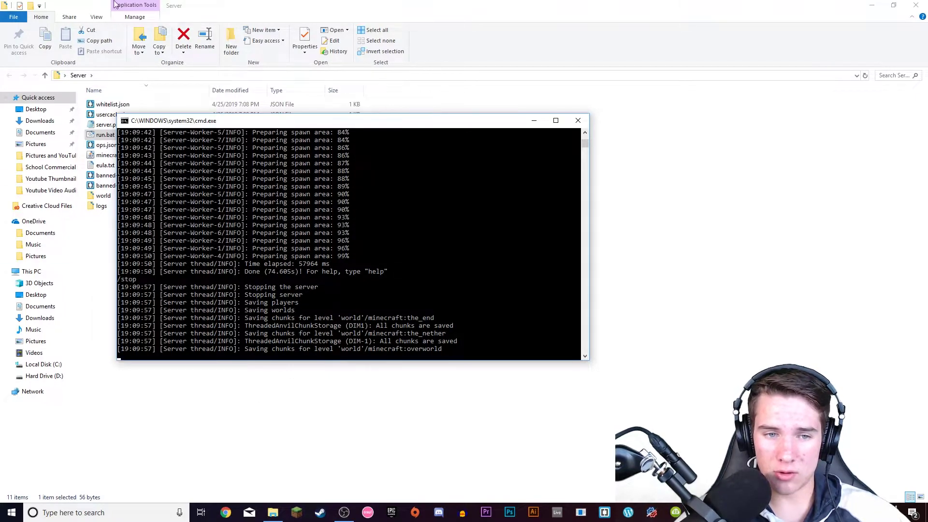
# - Close the Server folder window and move the Server folder higher on the desktop
pyautogui.hotkey('ctrl', 'a')
pyautogui.click(91, 126)
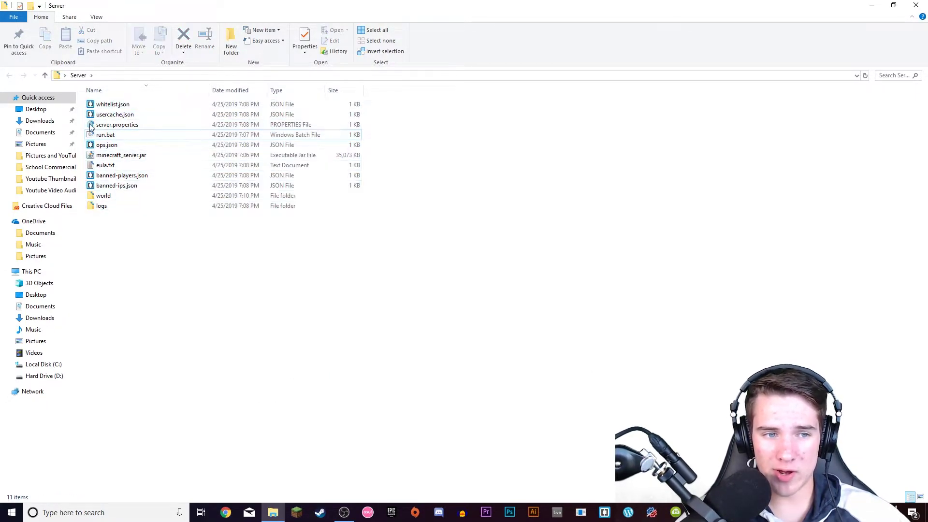
pyautogui.click(915, 5)
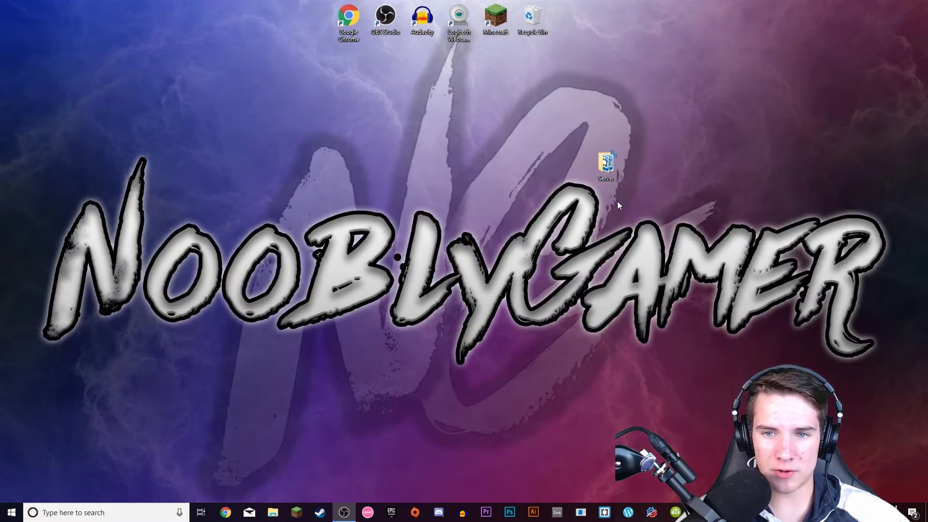
pyautogui.moveTo(613, 167); pyautogui.dragTo(614, 119)
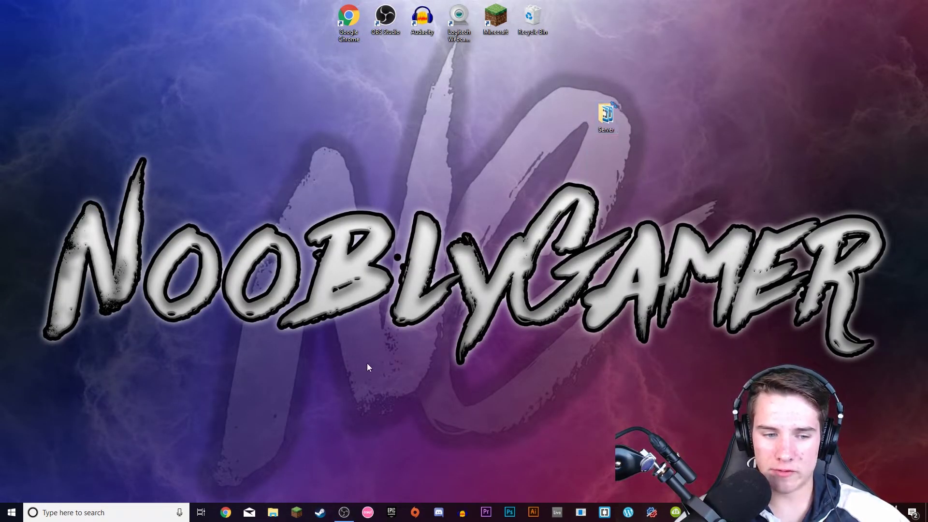
pyautogui.click(12, 512)
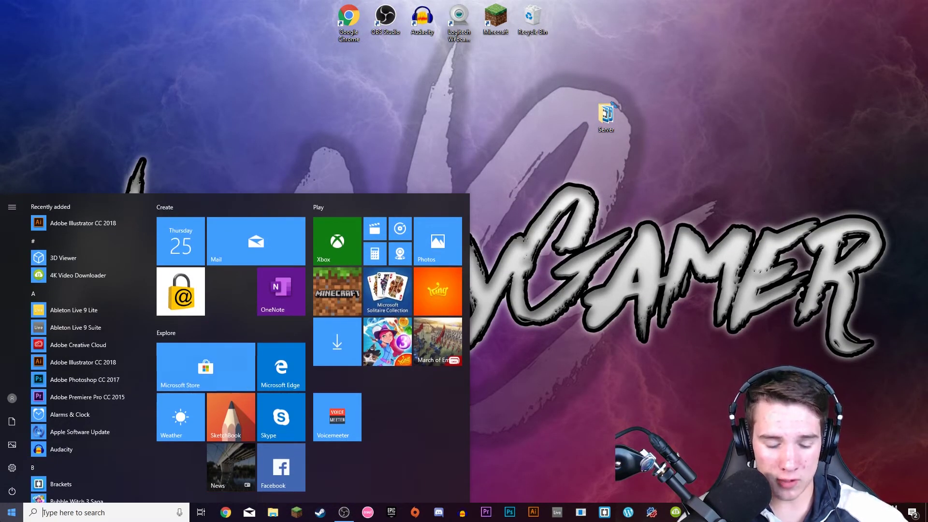
# - Open Command Prompt via cmd, run ipconfig, and copy the default gateway 192.168.1.254
pyautogui.write('cmd')
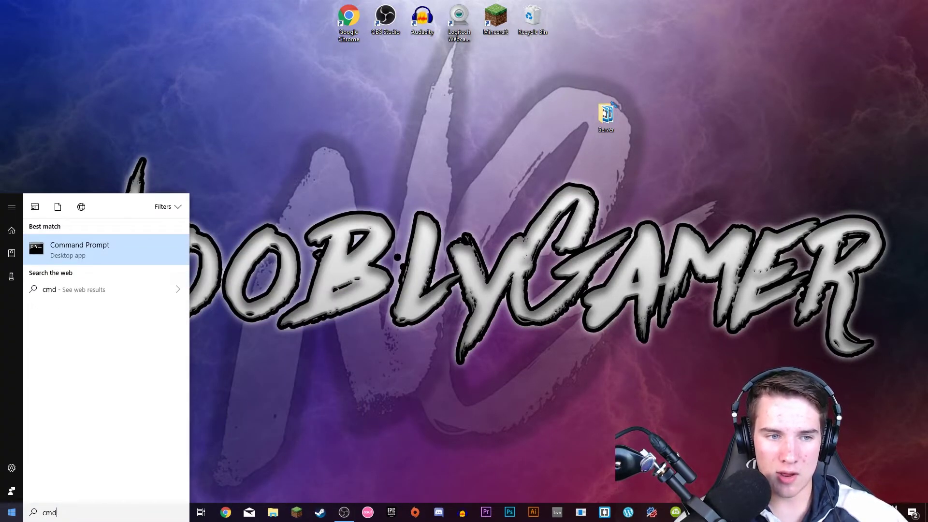
pyautogui.press('Return')
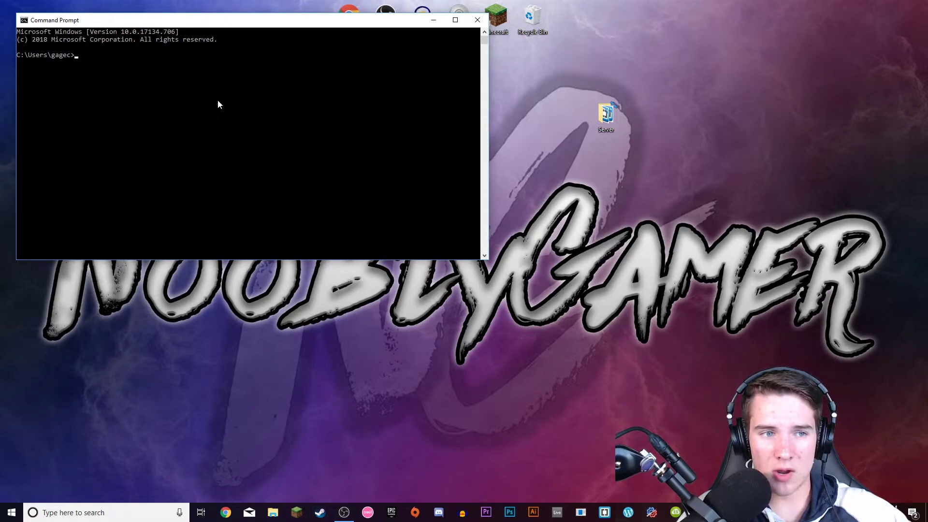
pyautogui.write('ipconfig')
pyautogui.press('Return')
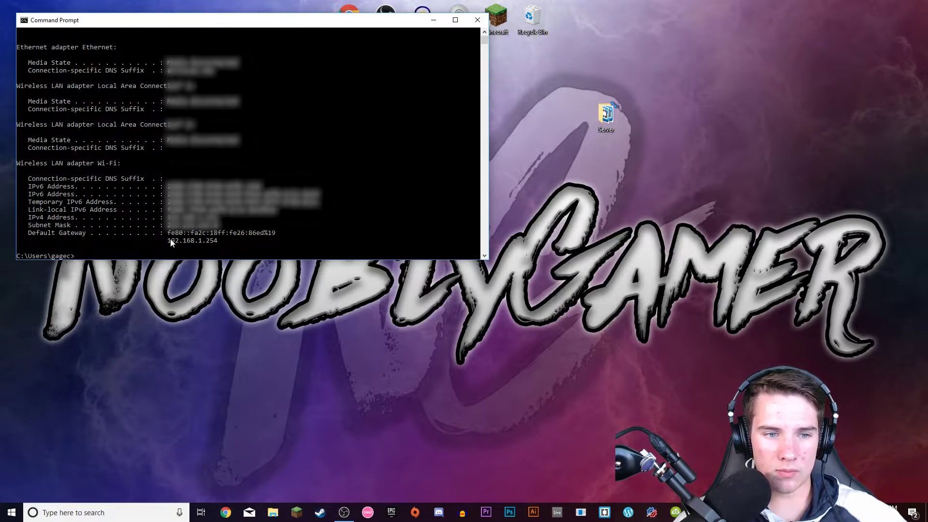
pyautogui.moveTo(169, 243); pyautogui.dragTo(217, 243)
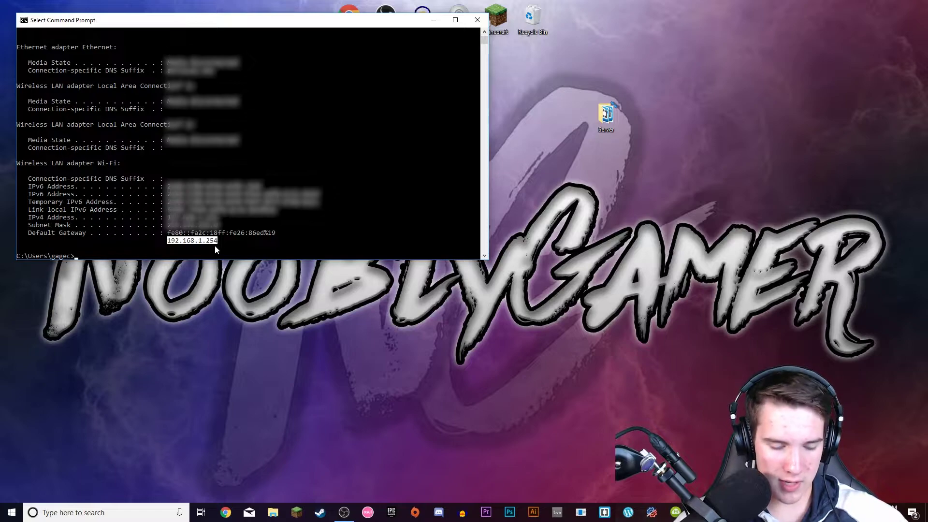
pyautogui.hotkey('ctrl', 'c')
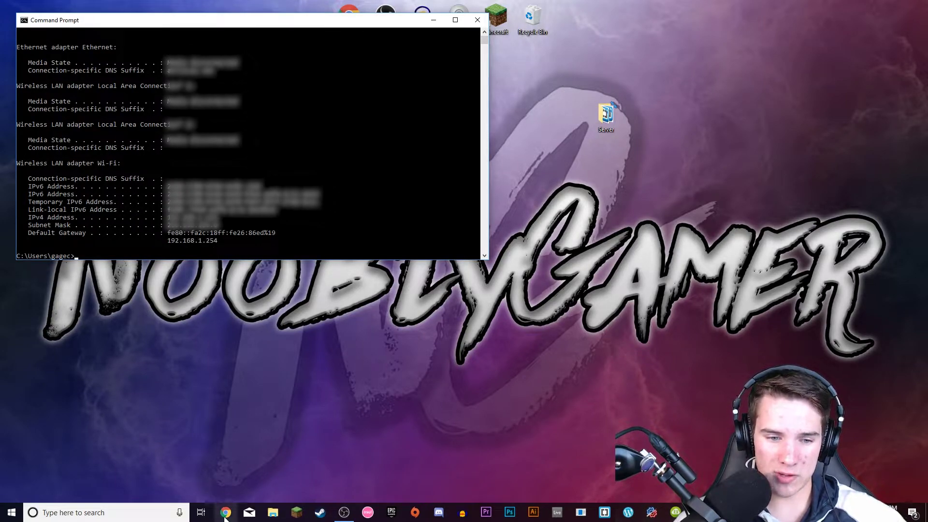
# - Load 192.168.1.254 in Chrome by pasting the copied gateway address
pyautogui.click(225, 513)
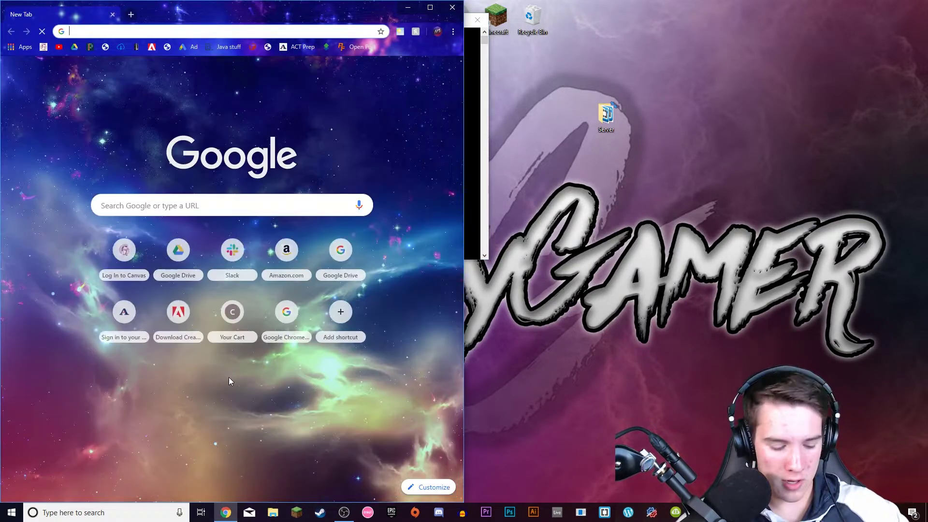
pyautogui.hotkey('ctrl', 'v')
pyautogui.press('Return')
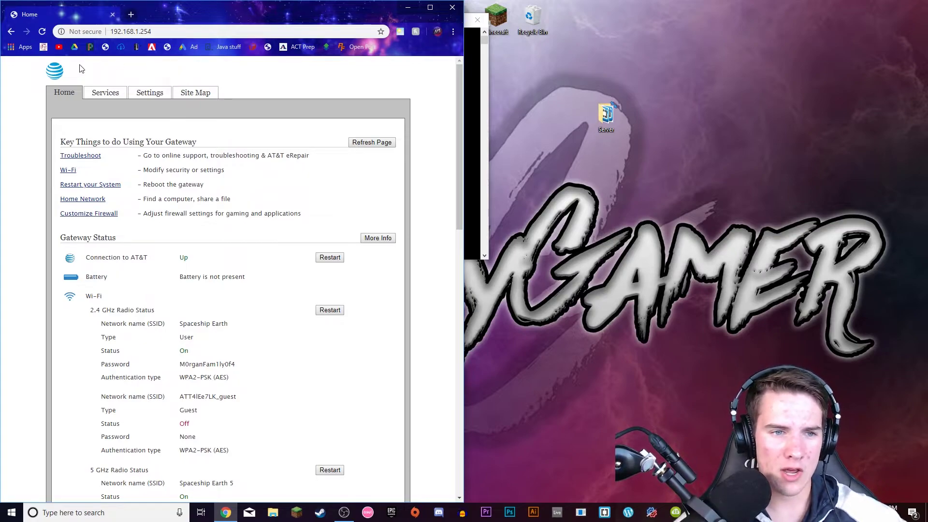
# - Go to Customize Firewall and choose 'Add a new user-defined application'
pyautogui.click(111, 213)
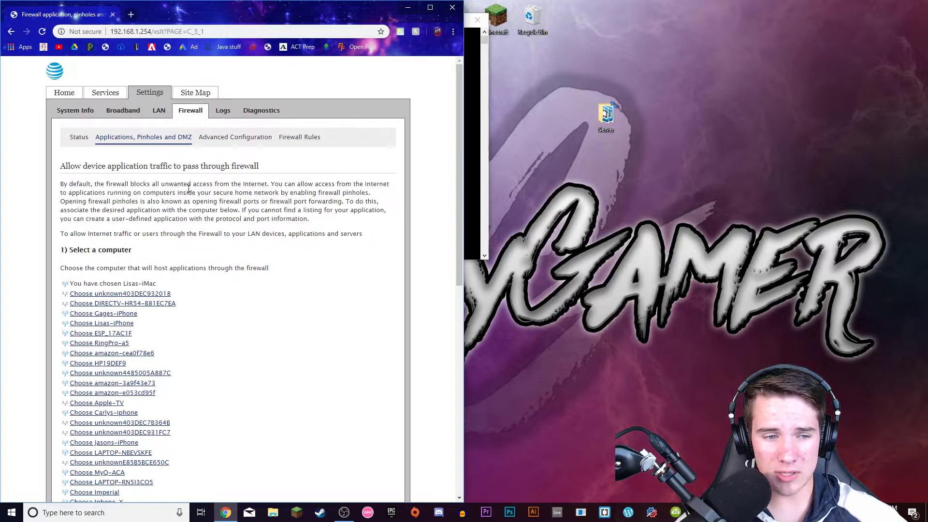
pyautogui.scroll(-5, 189, 187)
pyautogui.scroll(-3, 189, 187)
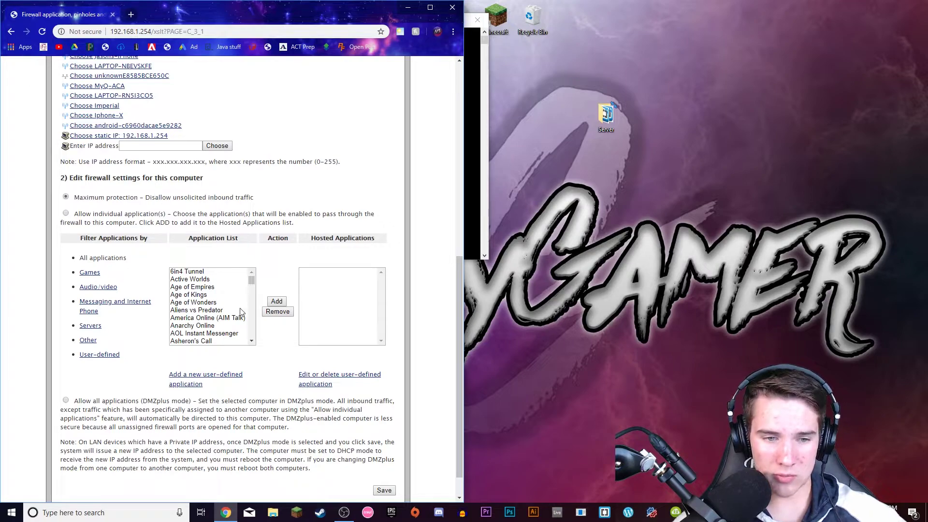
pyautogui.click(220, 375)
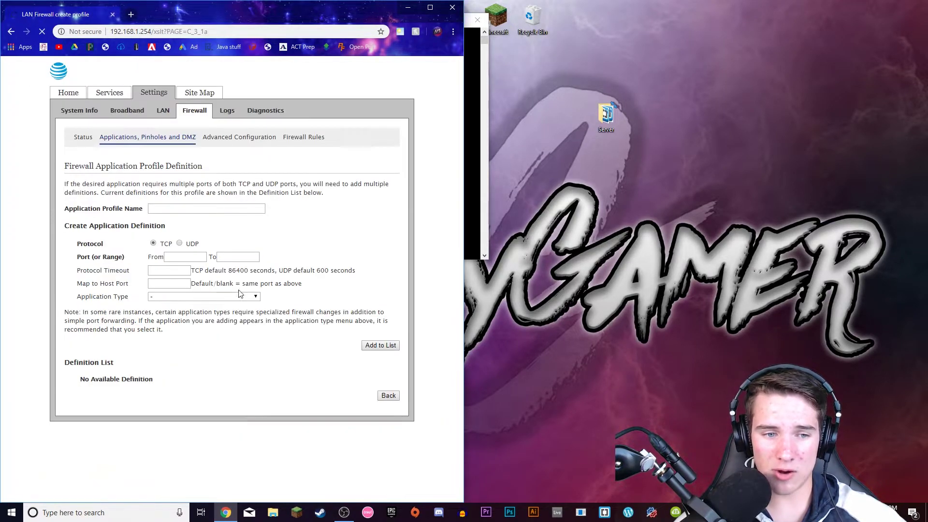
# - Enter a Minecraft profile with TCP ports 25565–25565, application type '-', and add it to the list
pyautogui.click(191, 209)
pyautogui.write('Minecraft')
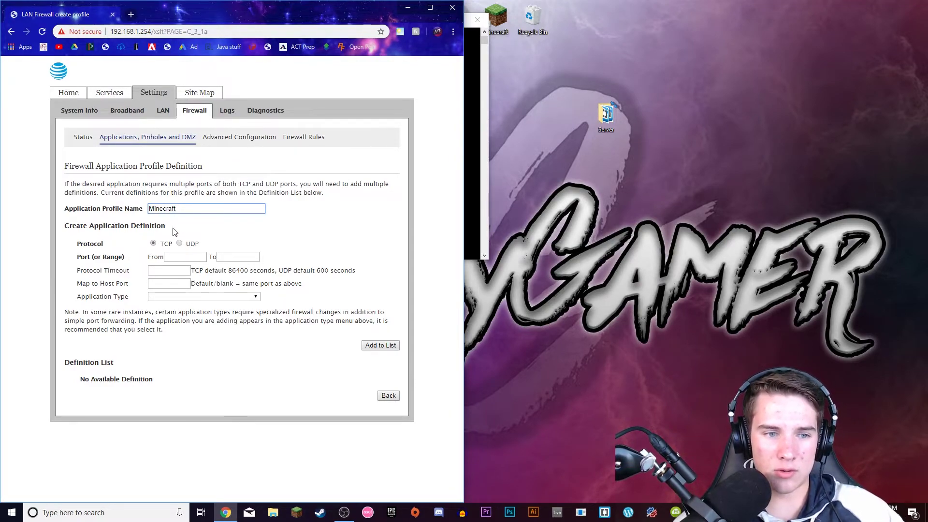
pyautogui.click(160, 247)
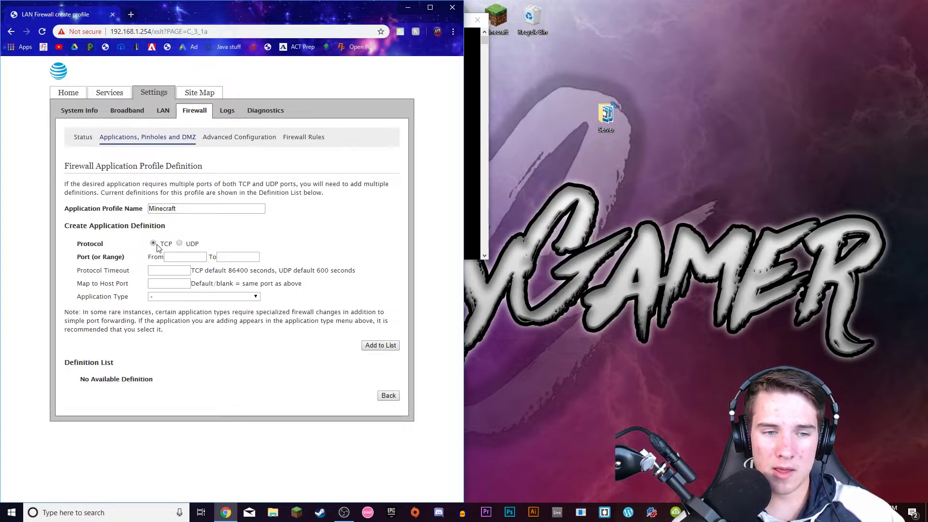
pyautogui.click(181, 257)
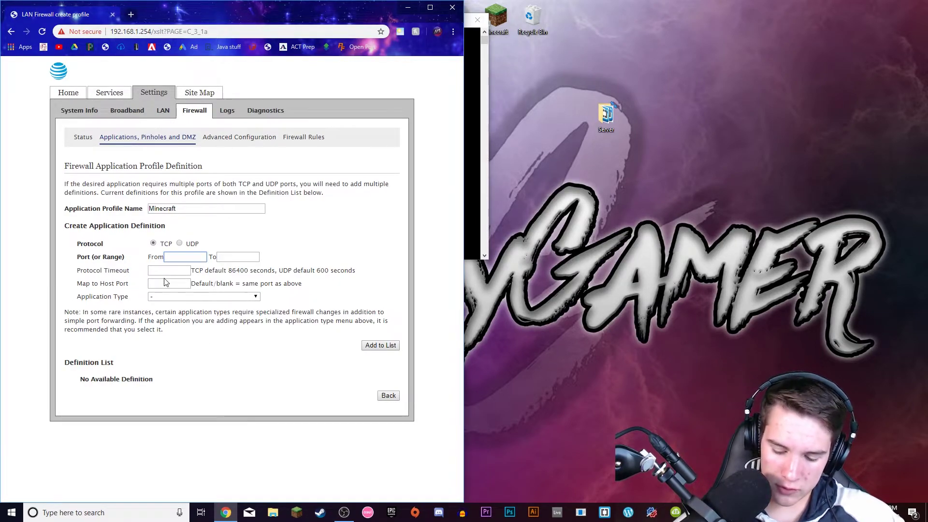
pyautogui.click(240, 258)
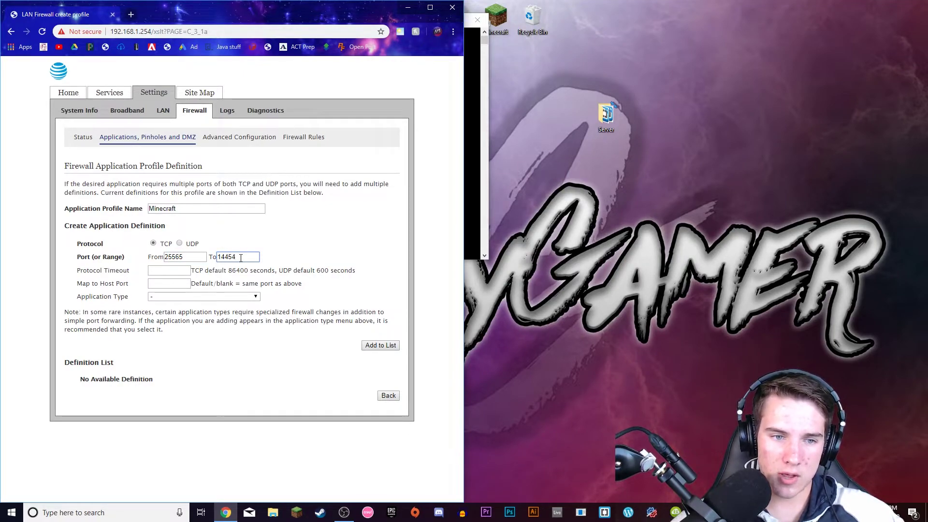
pyautogui.press('BackSpace')
pyautogui.press('BackSpace')
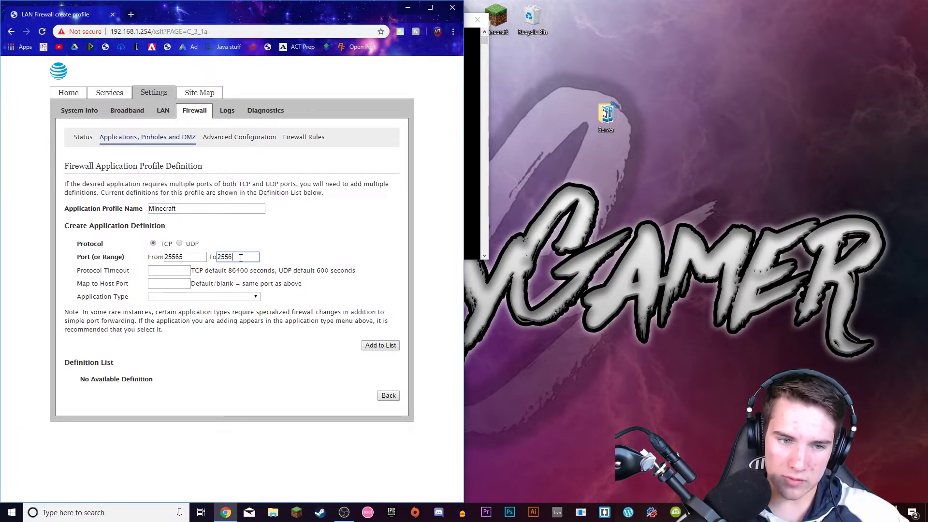
pyautogui.click(183, 296)
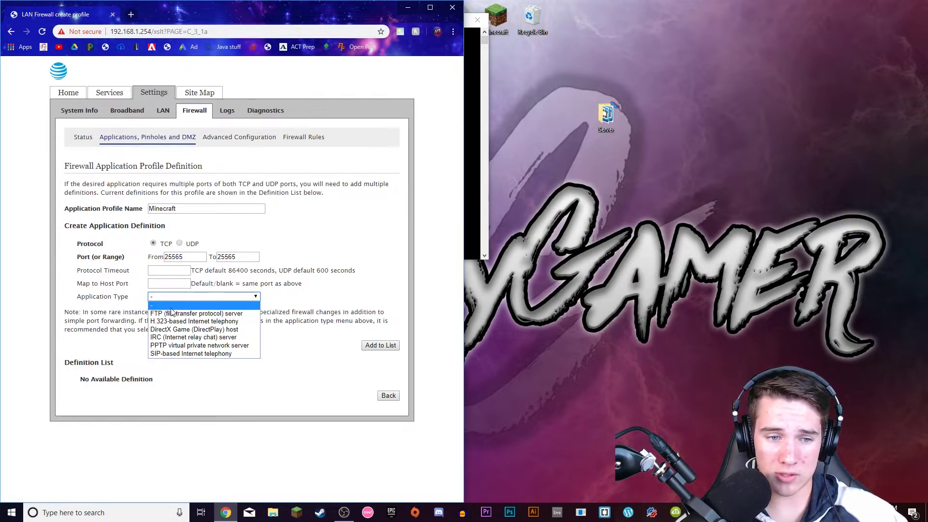
pyautogui.click(182, 385)
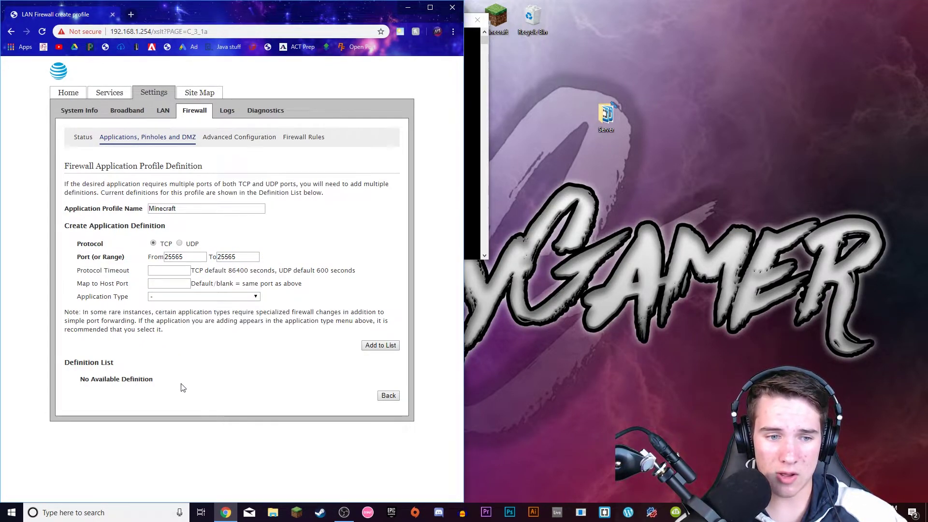
pyautogui.click(371, 344)
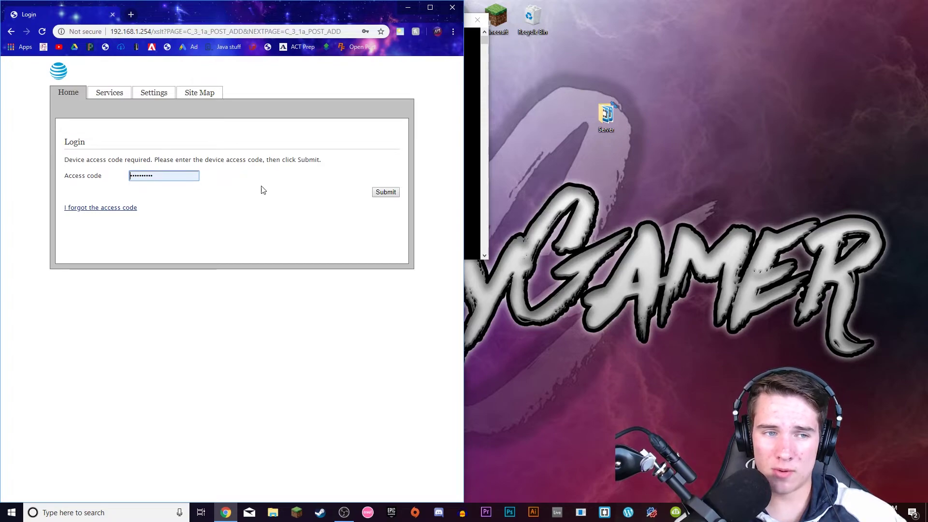
# - Sign back in with the saved access code and add a UDP 25565–25565 definition to the Minecraft profile
pyautogui.click(385, 192)
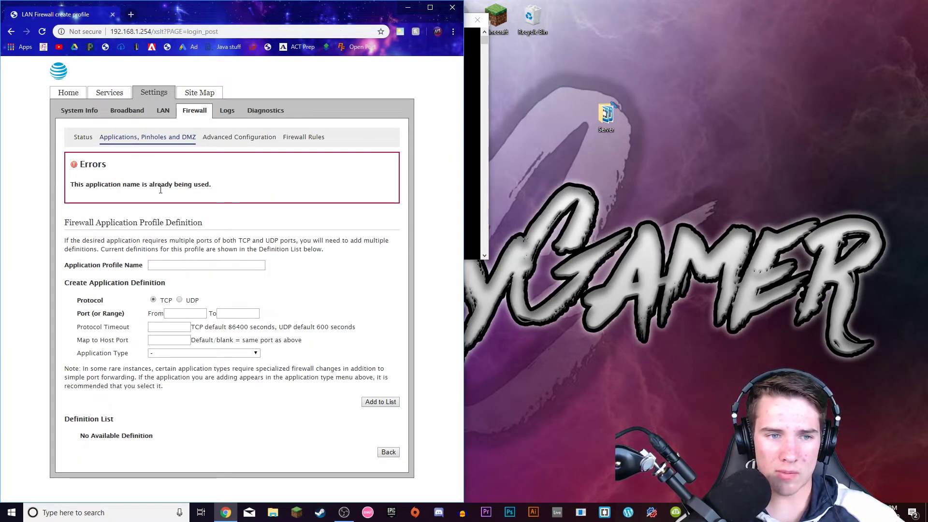
pyautogui.click(216, 265)
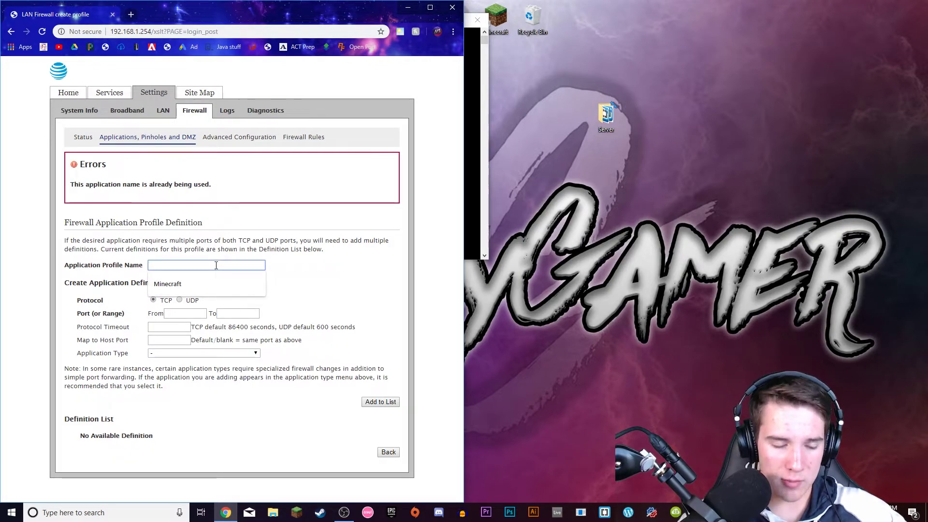
pyautogui.click(218, 284)
pyautogui.click(179, 300)
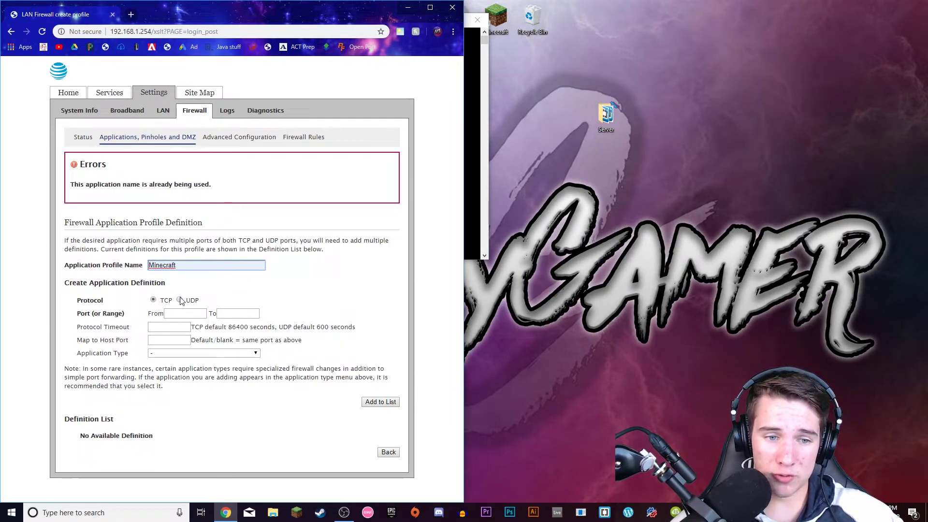
pyautogui.click(199, 313)
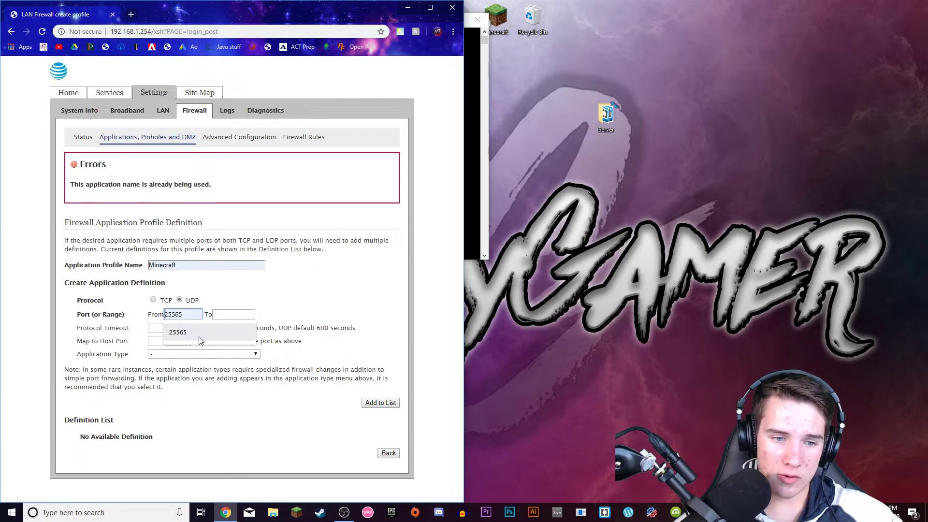
pyautogui.click(198, 333)
pyautogui.click(237, 313)
pyautogui.click(237, 332)
pyautogui.click(373, 403)
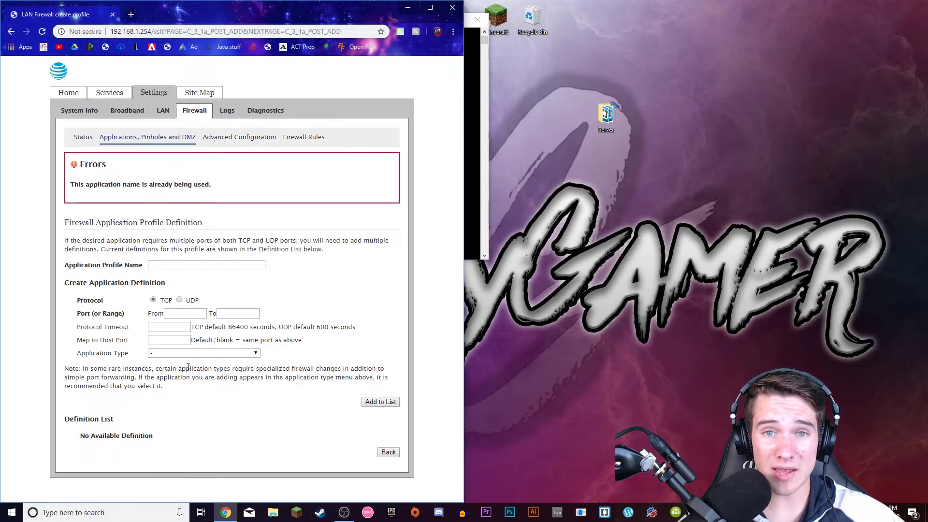
# - Search for 'port checker' in a new tab and open the portchecker.co site
pyautogui.hotkey('ctrl', 't')
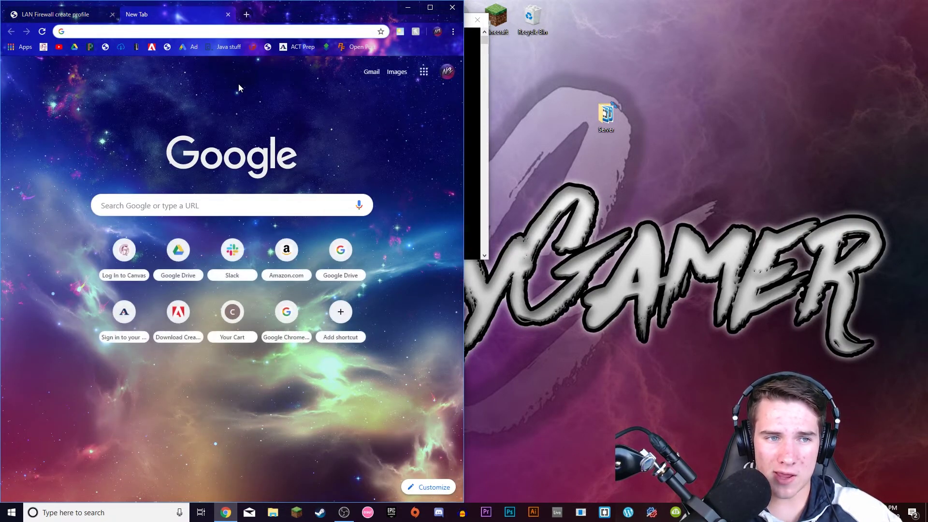
pyautogui.write('por')
pyautogui.press('Return')
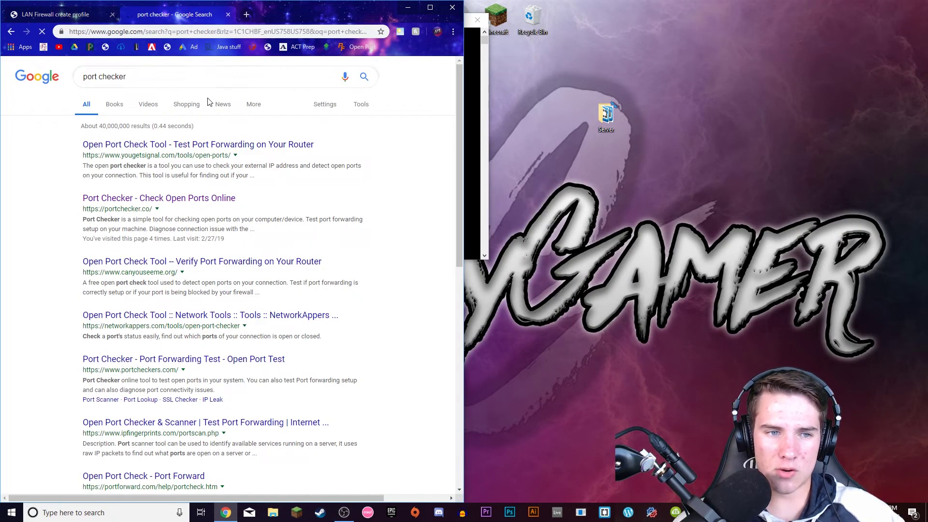
pyautogui.click(190, 199)
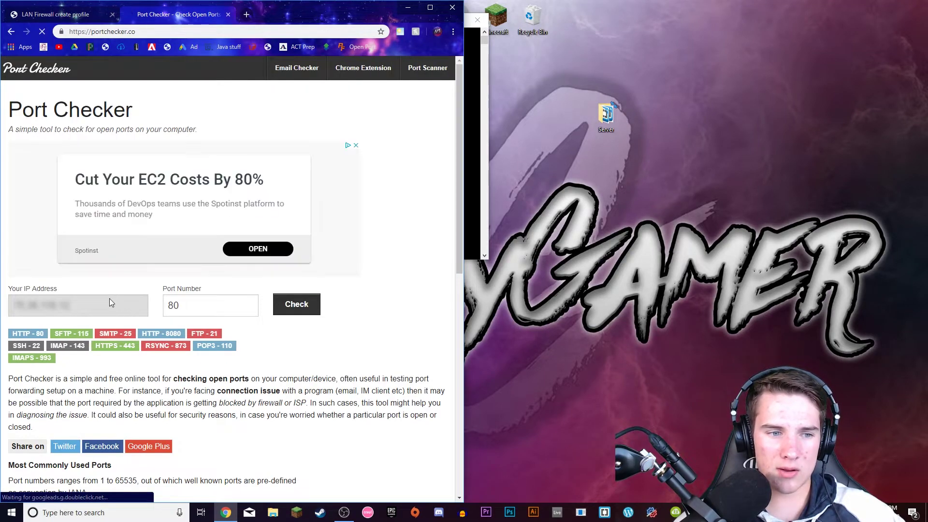
pyautogui.scroll(-1, 97, 299)
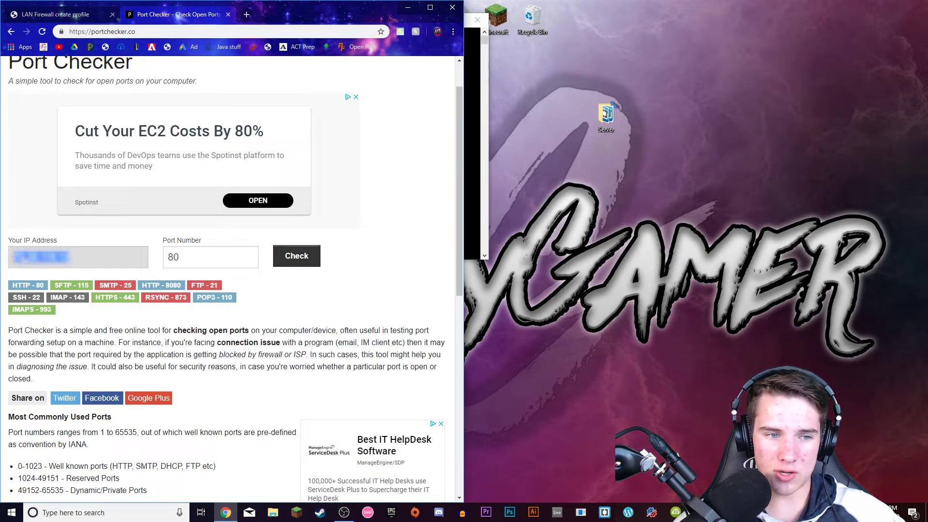
# - Select the detected public IP address shown on the Port Checker page
pyautogui.doubleClick(75, 267)
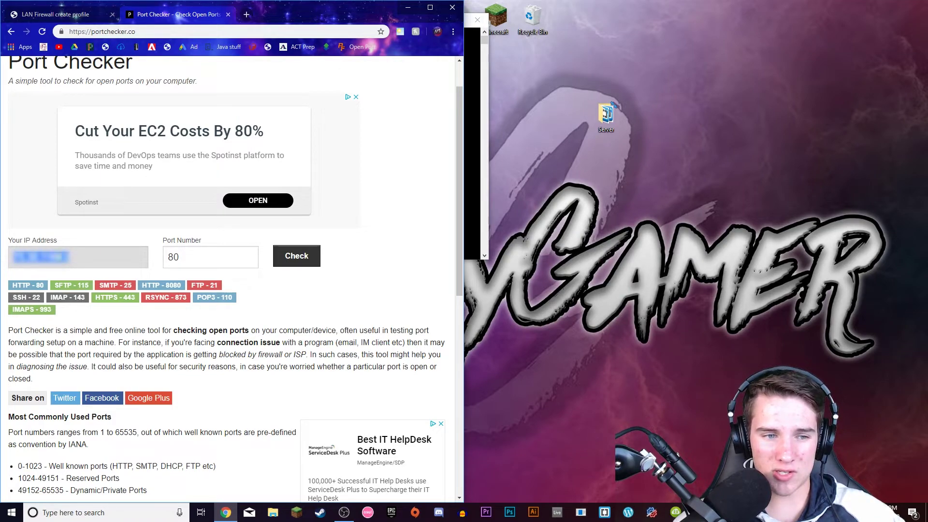
pyautogui.click(68, 267)
pyautogui.doubleClick(69, 268)
pyautogui.click(77, 264)
pyautogui.doubleClick(77, 263)
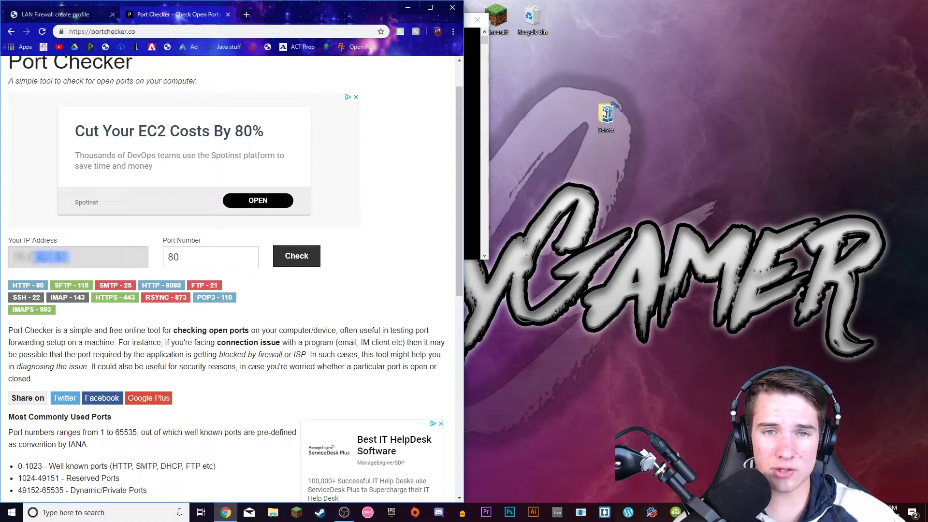
pyautogui.click(143, 263)
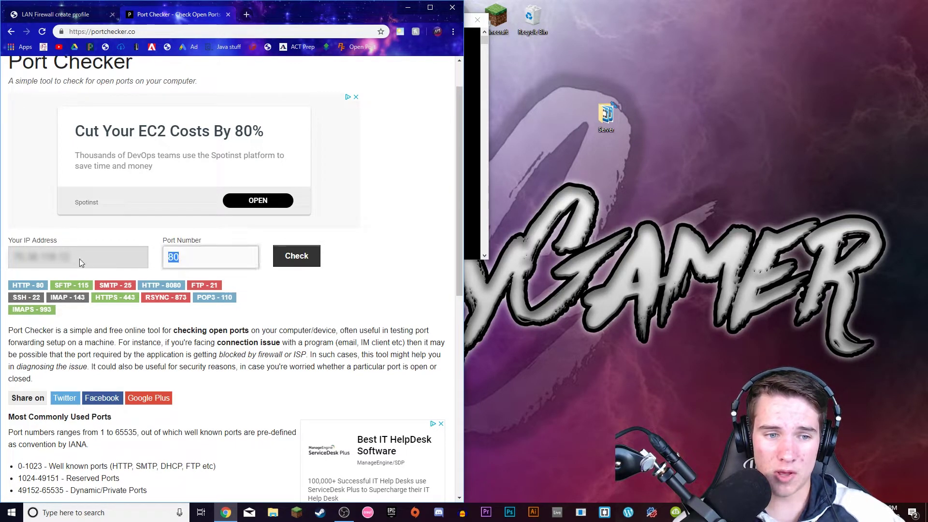
# - Replace port 80 with 25565, run the check, and highlight the 'closed' result
pyautogui.press('Tab')
pyautogui.write('235')
pyautogui.press('BackSpace')
pyautogui.press('BackSpace')
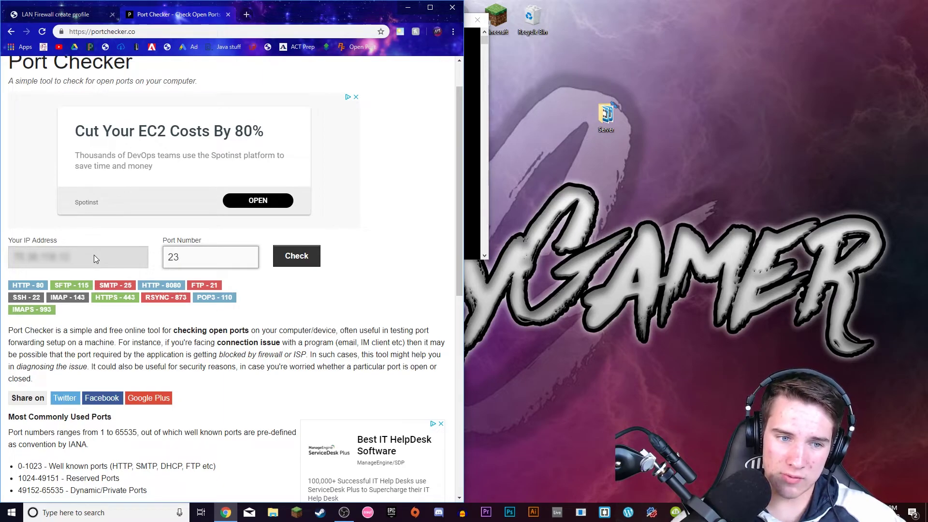
pyautogui.write('5565')
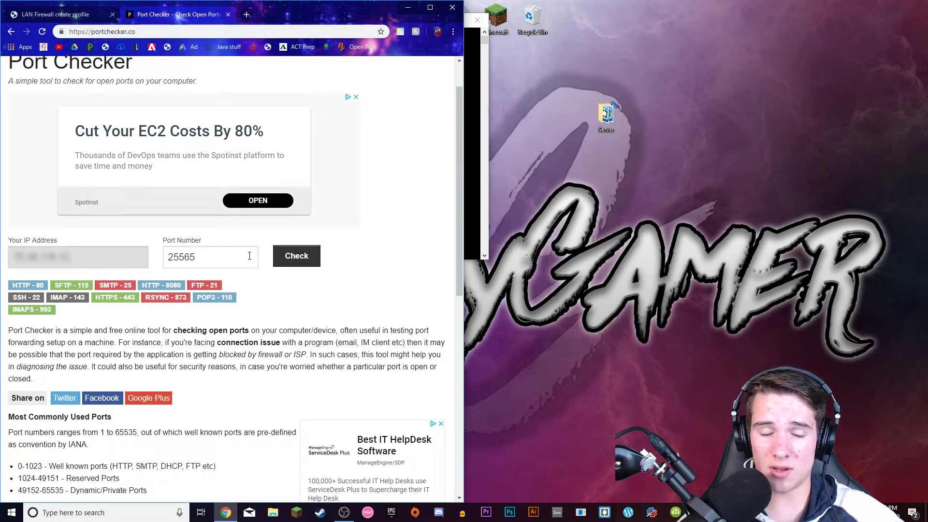
pyautogui.click(290, 262)
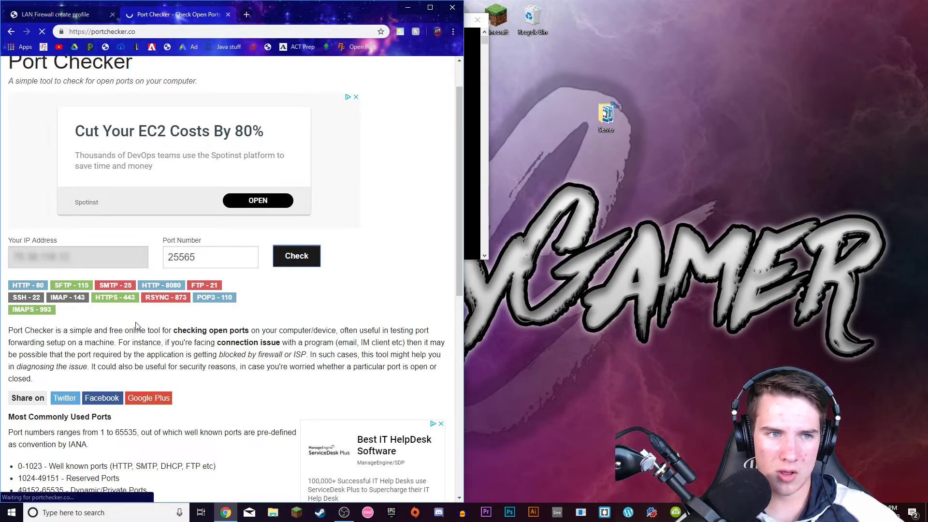
pyautogui.moveTo(105, 385); pyautogui.dragTo(193, 386)
pyautogui.click(194, 385)
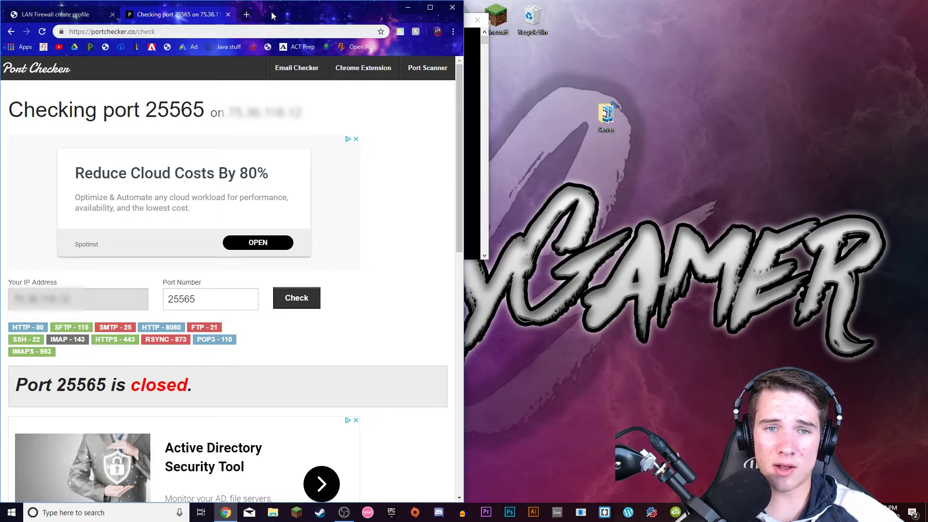
# - In a new tab, load PortForward's Open Port router manufacturer list and scroll through it
pyautogui.click(250, 15)
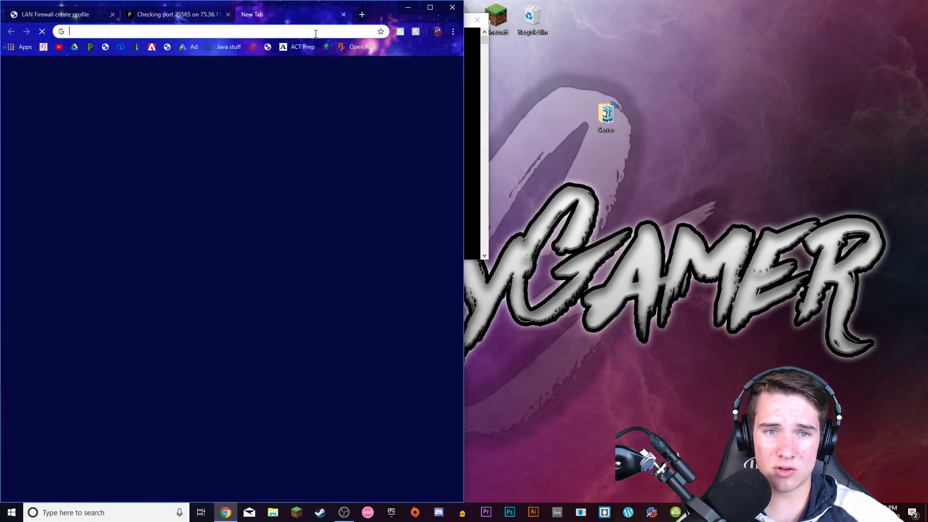
pyautogui.click(344, 48)
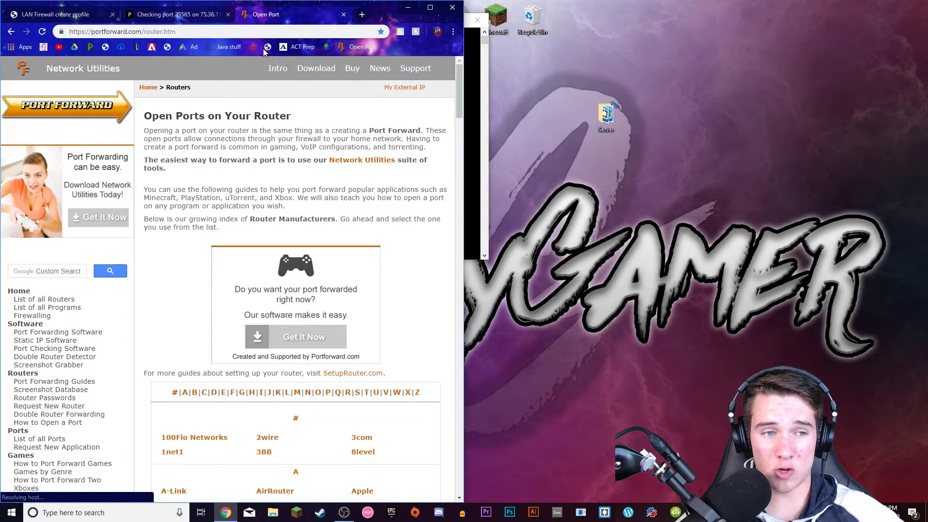
pyautogui.moveTo(152, 116); pyautogui.dragTo(238, 168)
pyautogui.click(238, 167)
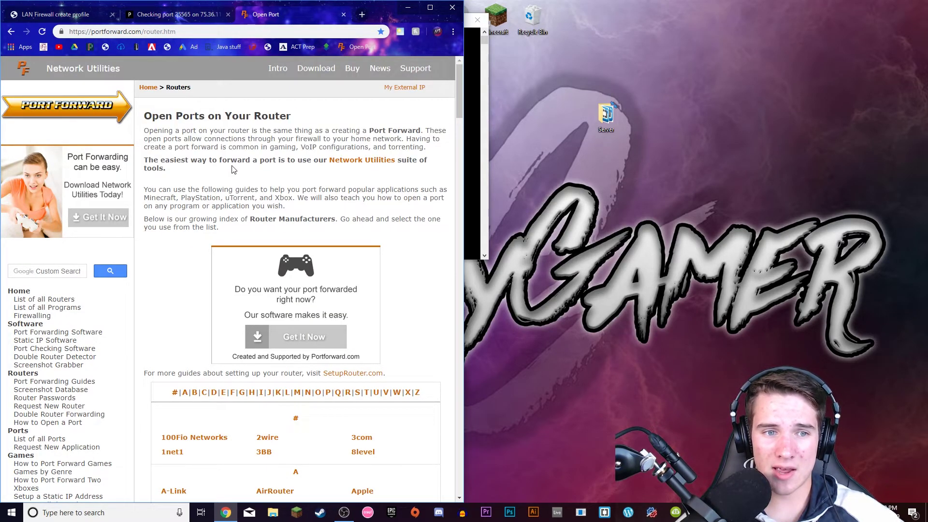
pyautogui.scroll(-7, 217, 198)
pyautogui.scroll(-17, 217, 198)
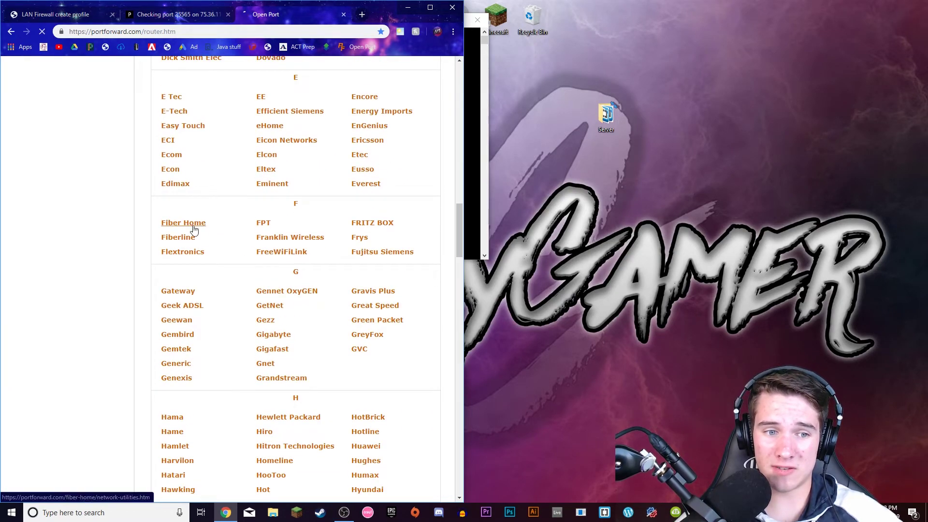
# - Open the Gigabyte GN-AR01G port-forwarding guide and scroll down to its Step 4
pyautogui.click(190, 225)
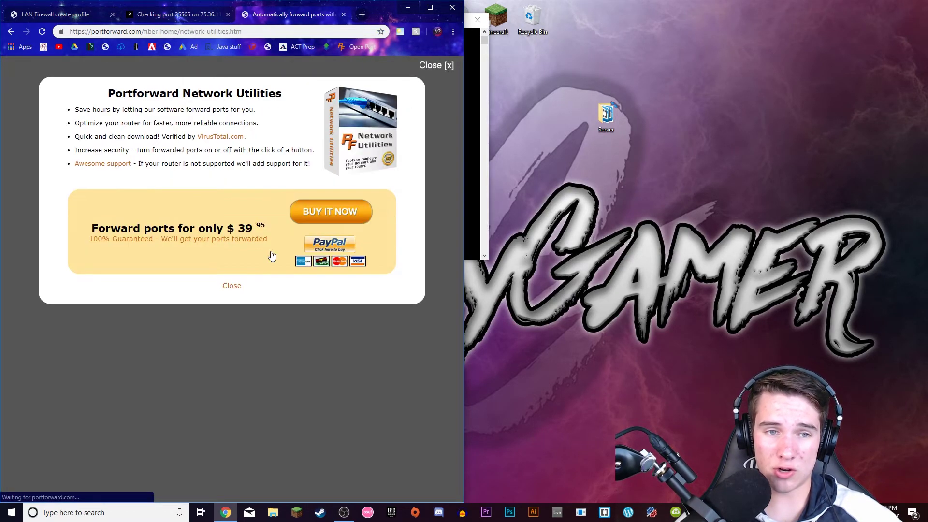
pyautogui.click(11, 32)
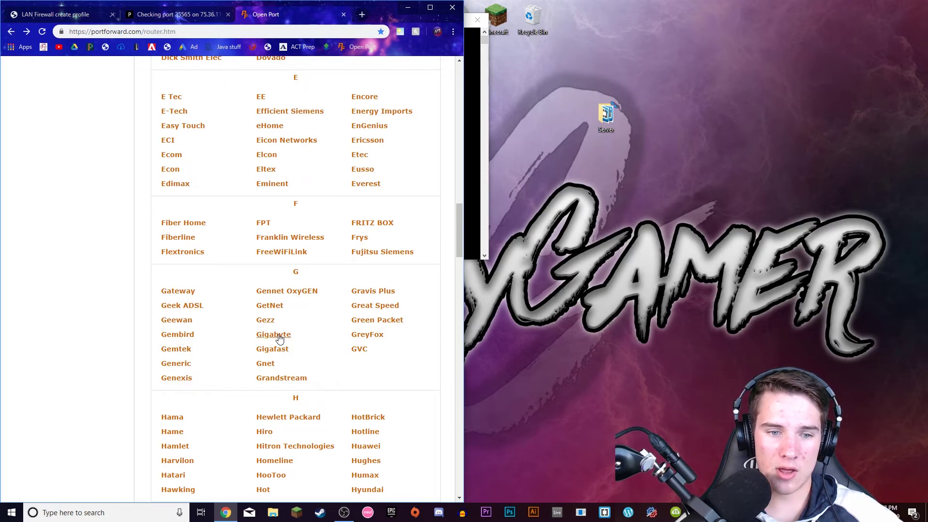
pyautogui.click(278, 335)
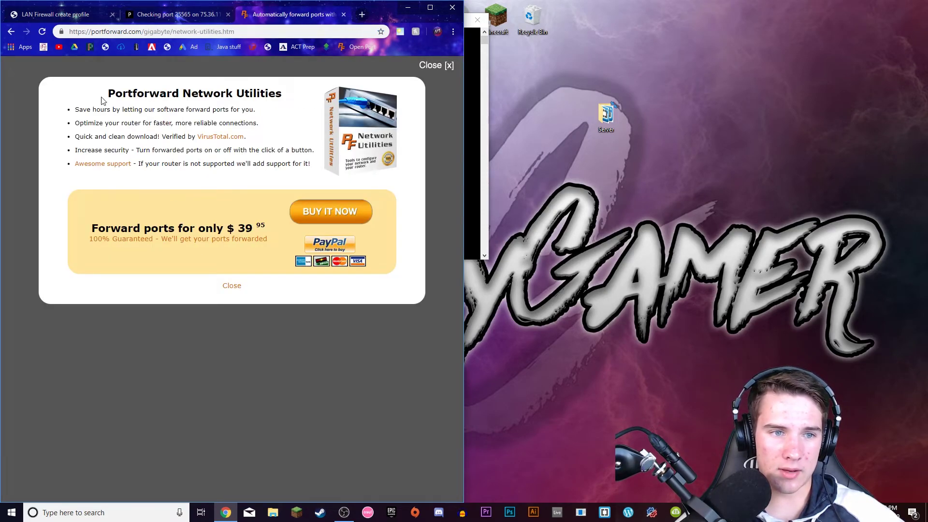
pyautogui.click(226, 285)
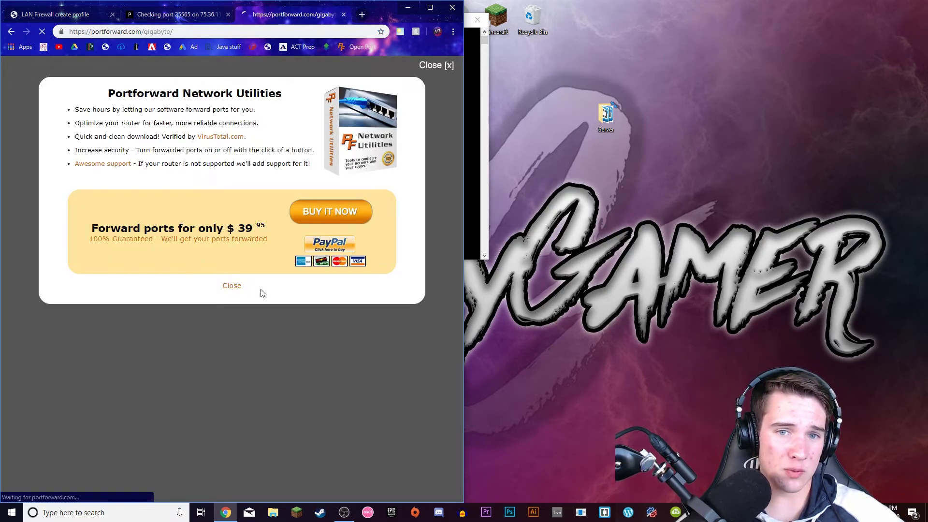
pyautogui.click(167, 220)
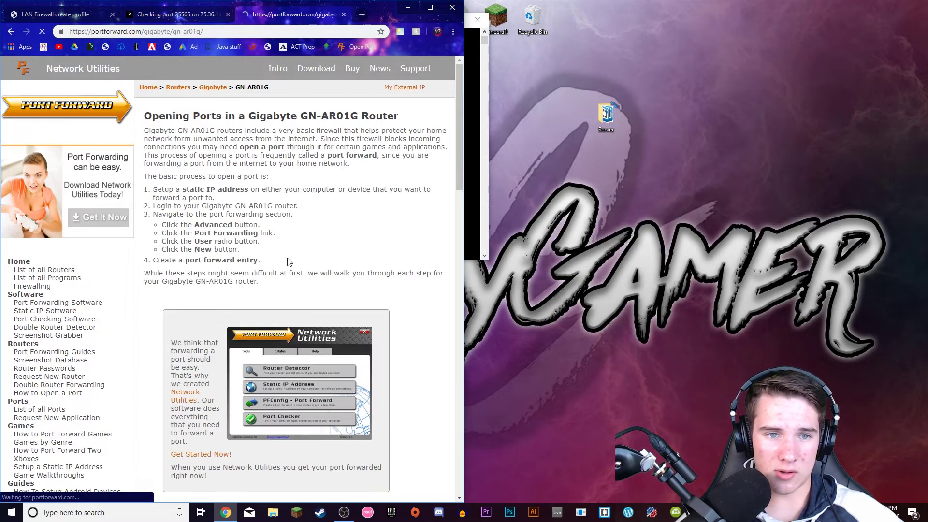
pyautogui.scroll(-15, 293, 266)
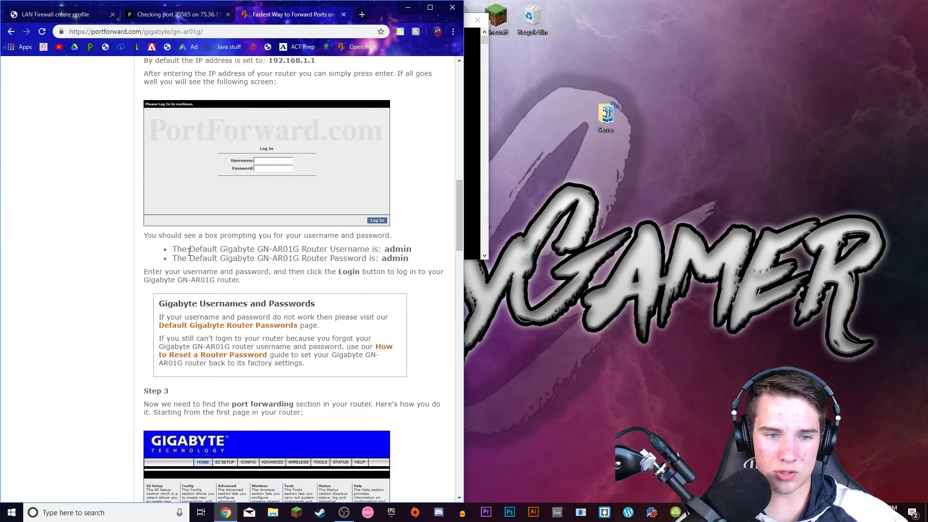
pyautogui.scroll(-10, 262, 327)
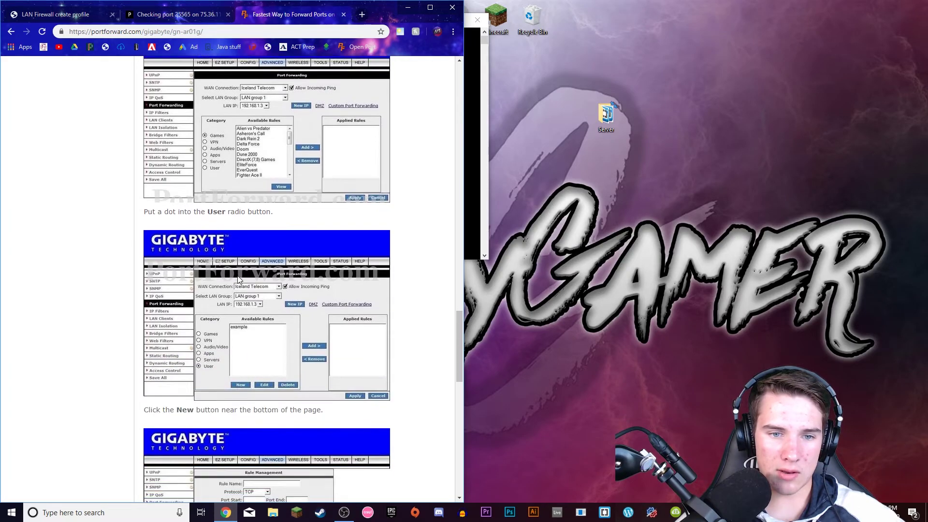
pyautogui.scroll(-4, 265, 207)
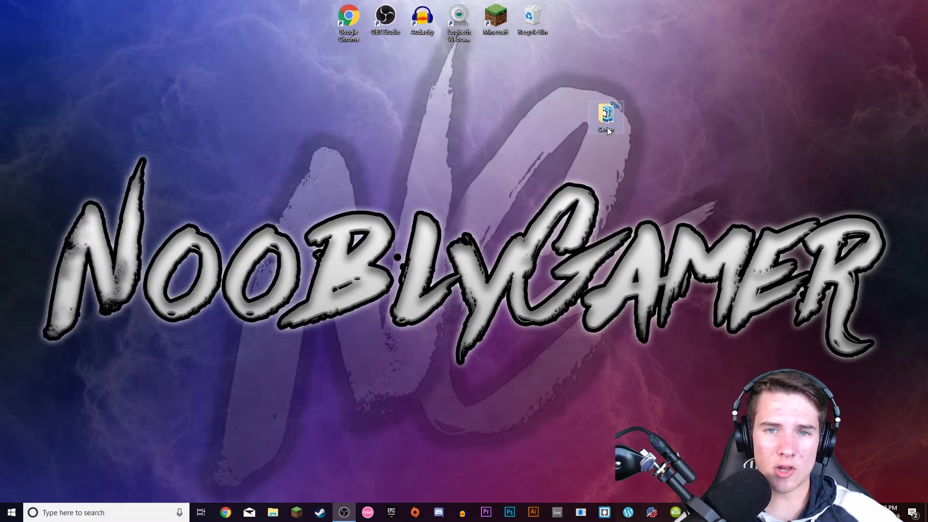
# - Open the desktop Server folder to view run.bat, minecraft_server.jar, eula.txt and world
pyautogui.doubleClick(606, 116)
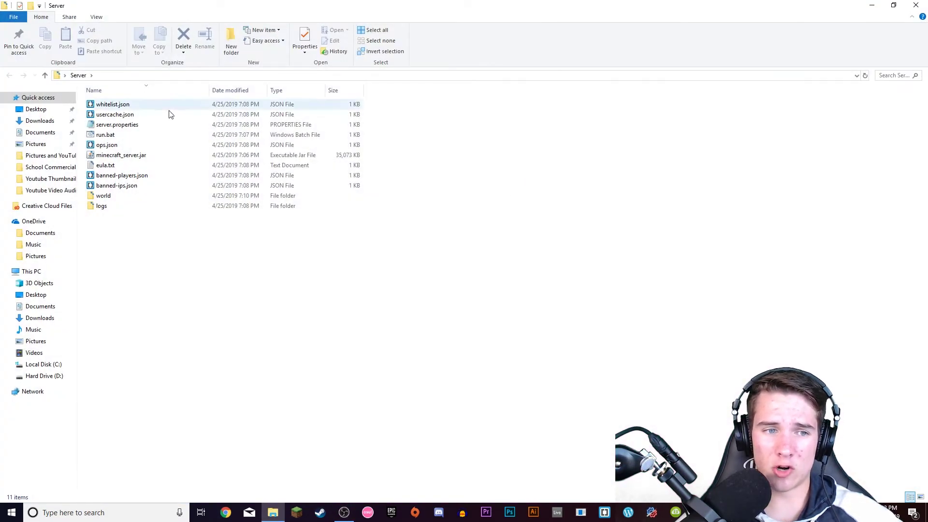